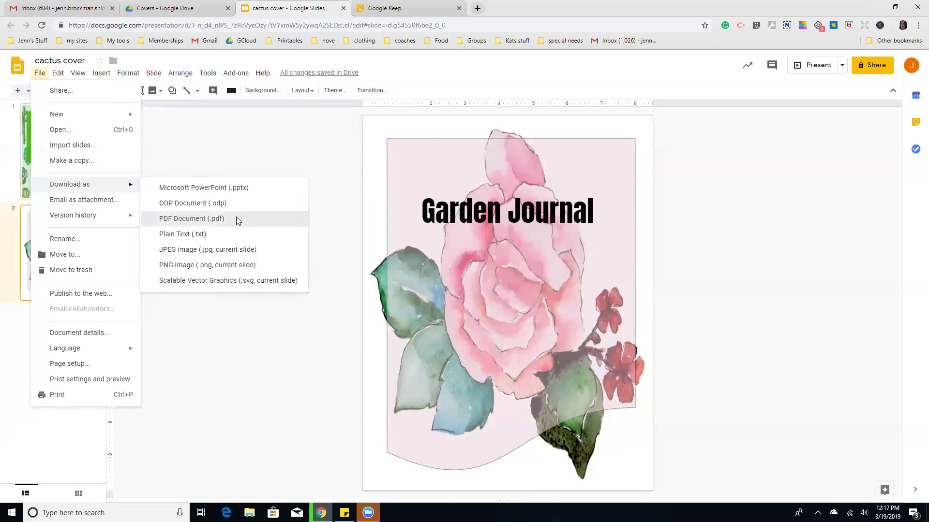
Download the two-slide presentation as a PDF document and delete the cactus quote slide
click(237, 220)
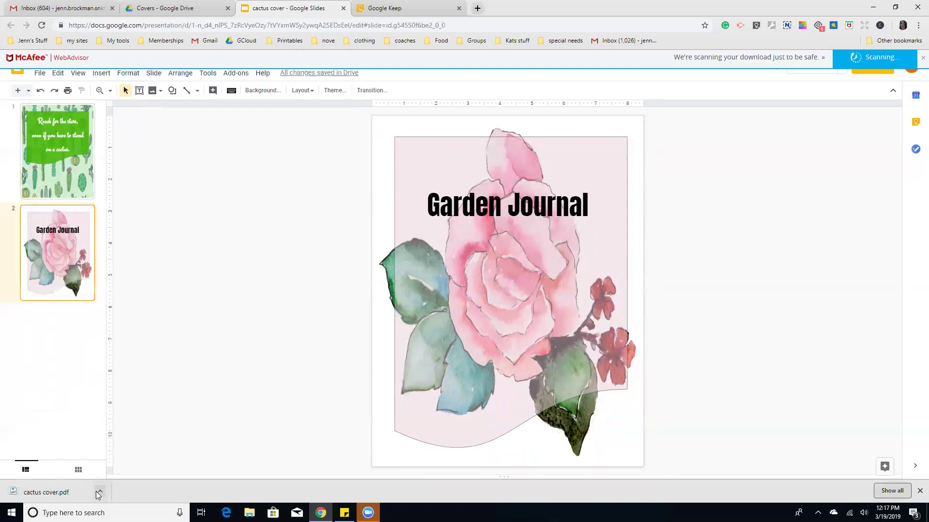
click(57, 164)
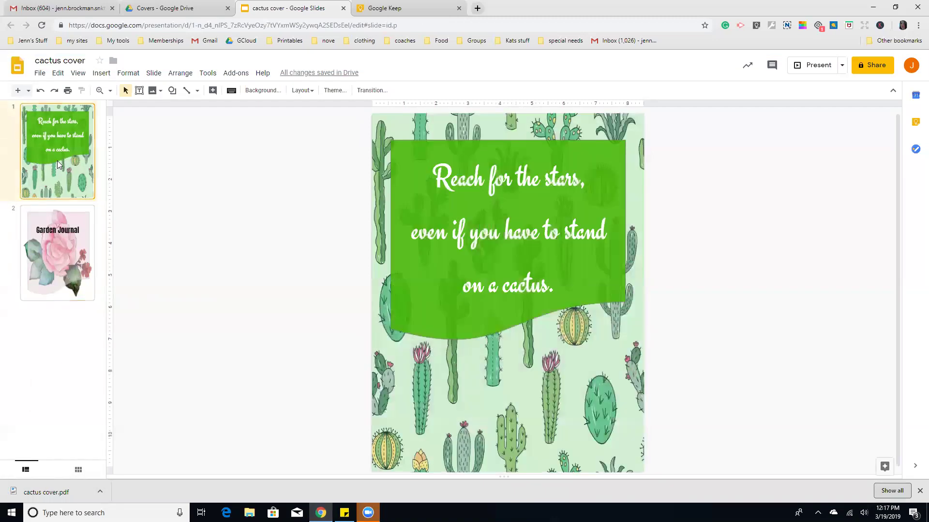
key(Delete)
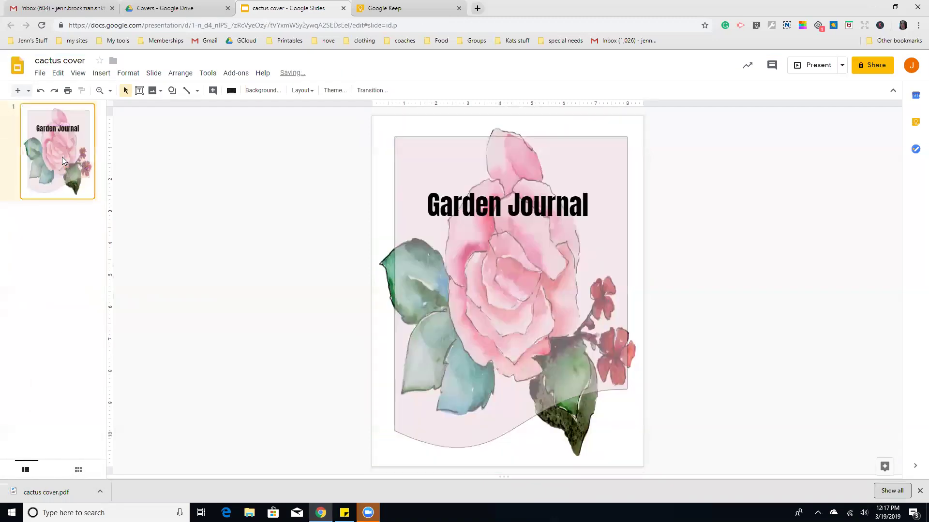
Download the remaining Garden Journal slide as a PDF document and undo the deletion of the cactus slide
click(39, 73)
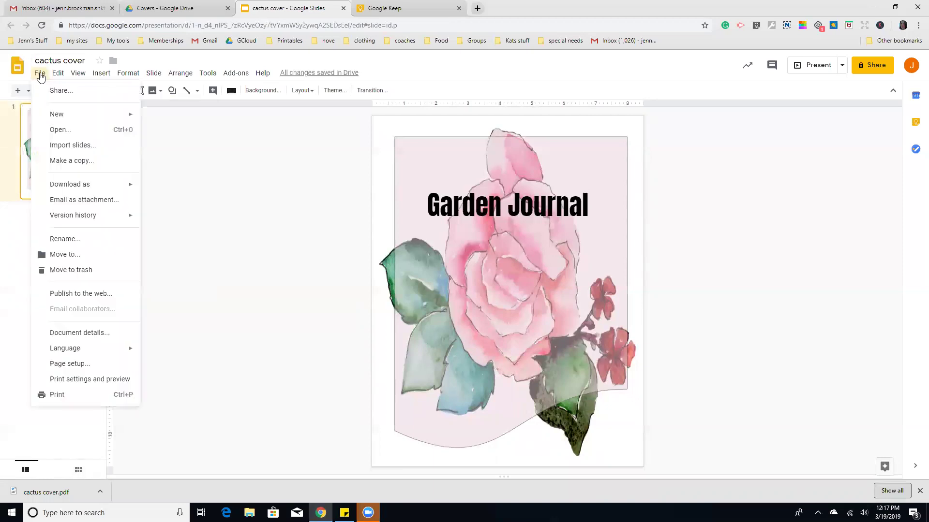
mouse_move(111, 184)
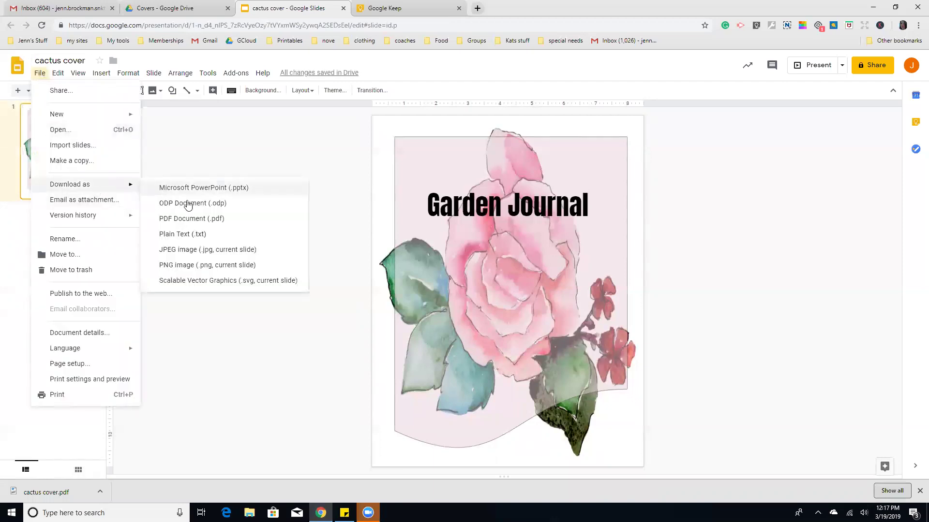
click(196, 218)
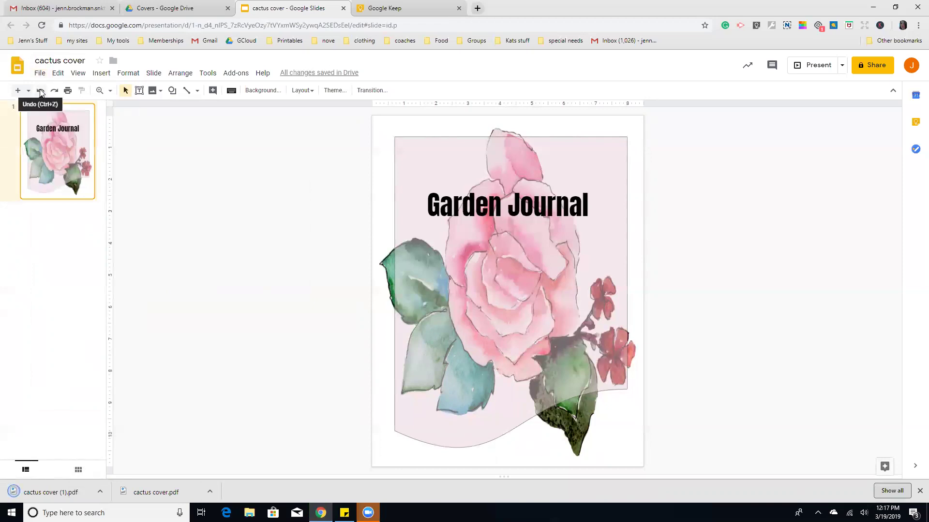
key(ctrl+z)
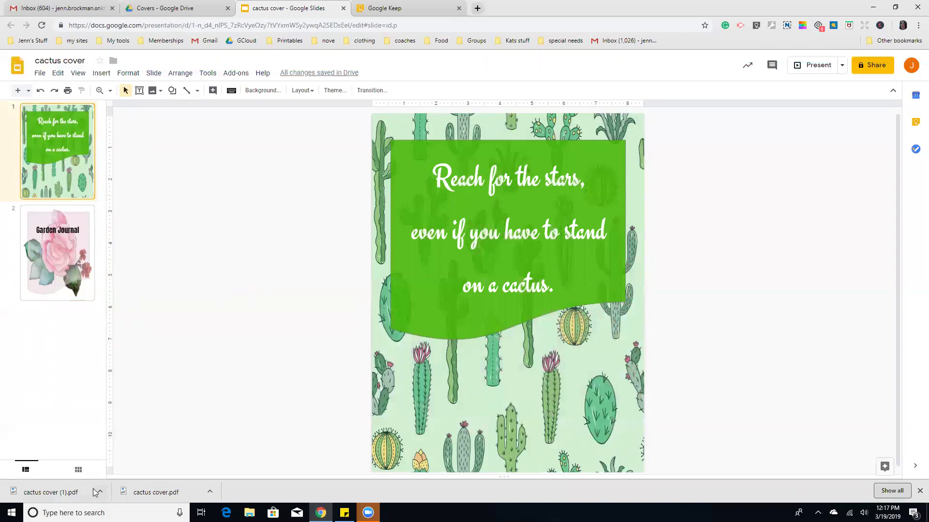
Open the downloaded cactus cover (1).pdf, check the Garden Journal page, and close it
click(59, 494)
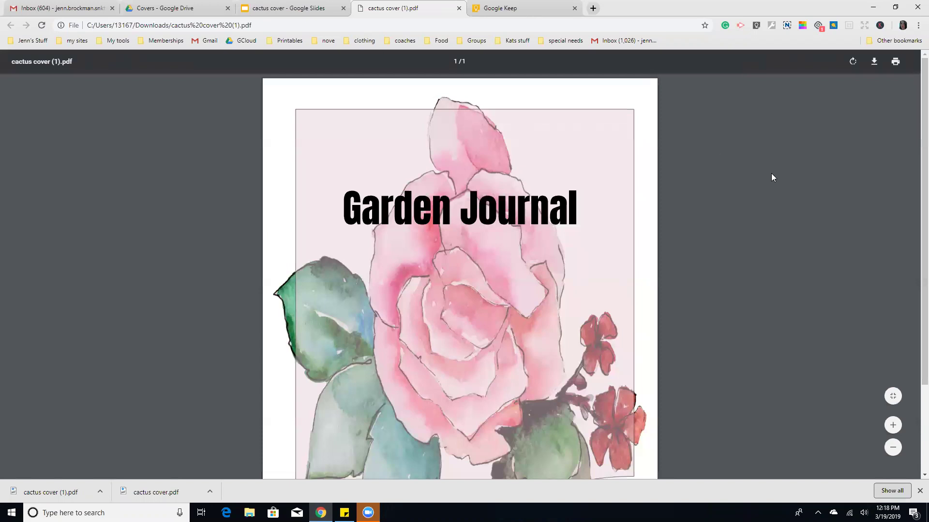
scroll(769, 184, down, 3)
scroll(771, 215, up, 3)
click(459, 8)
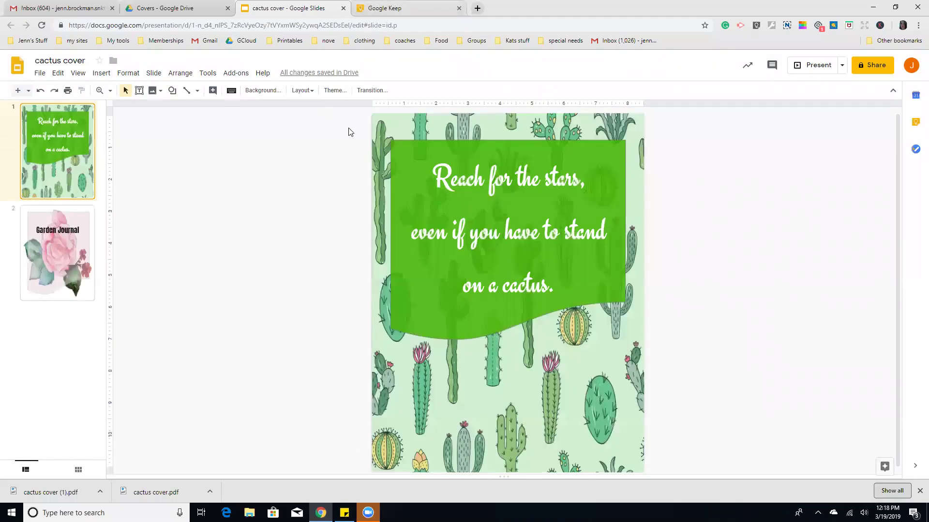
Switch to Google Keep and open the adazing.com/cover-mocks link from the note
key(ctrl+Tab)
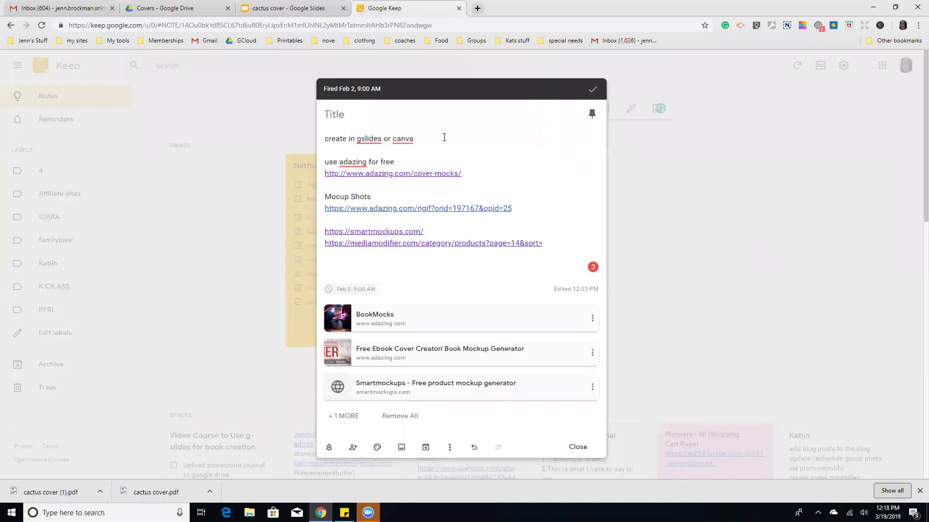
click(451, 174)
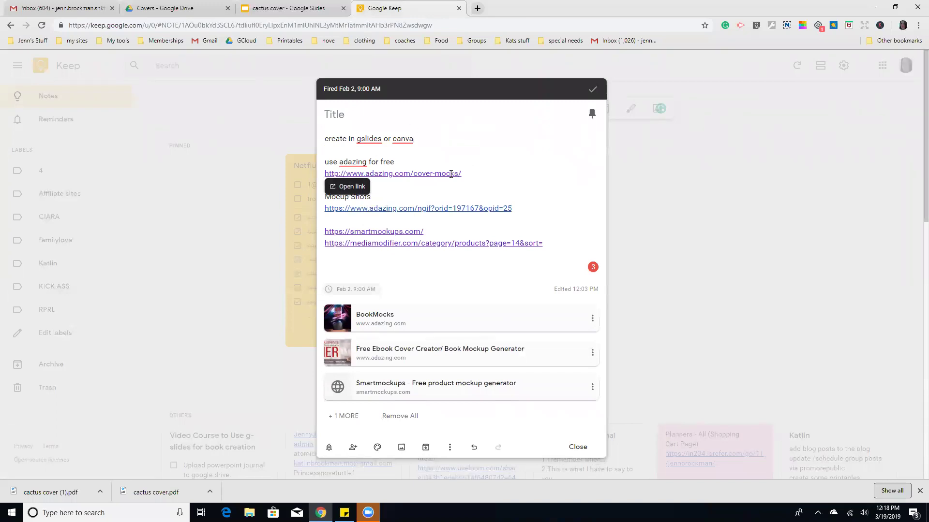
click(365, 189)
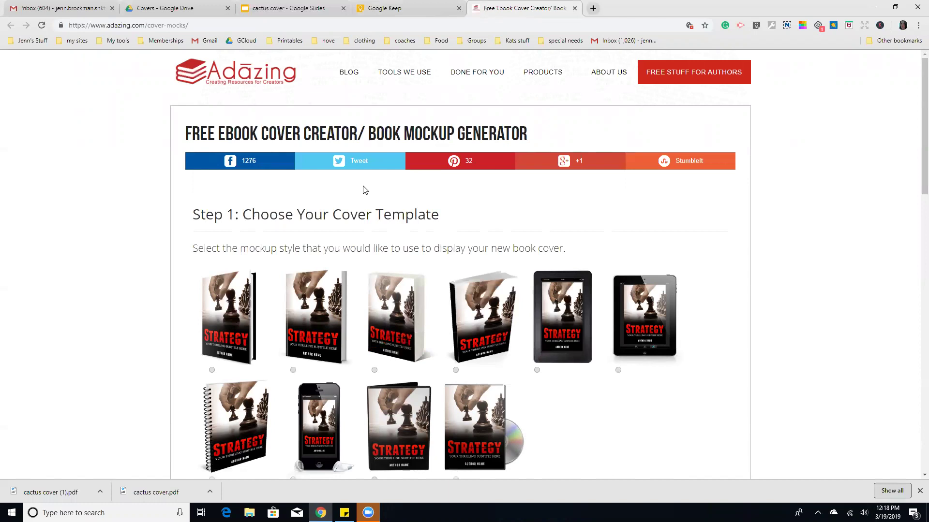
Choose the spiral-bound notebook cover template and continue to the cover image step
scroll(85, 202, down, 3)
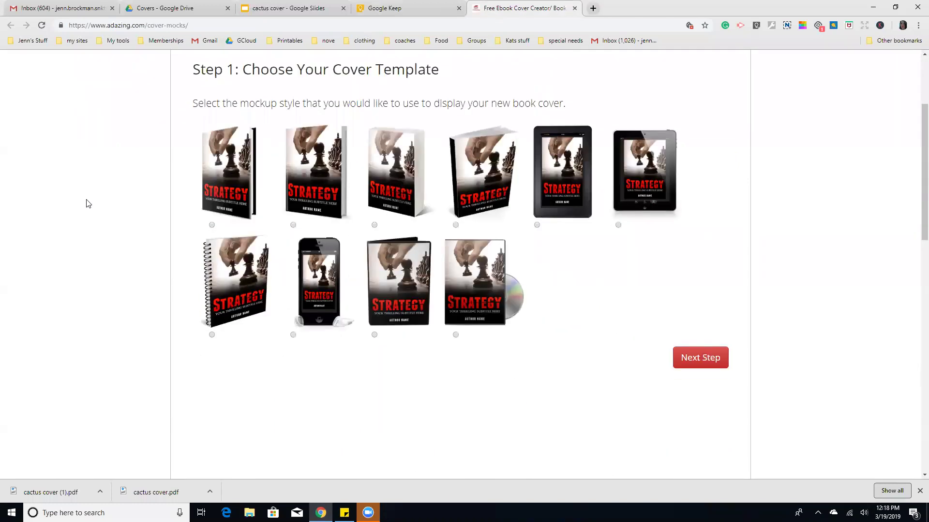
scroll(90, 207, down, 2)
scroll(92, 210, up, 5)
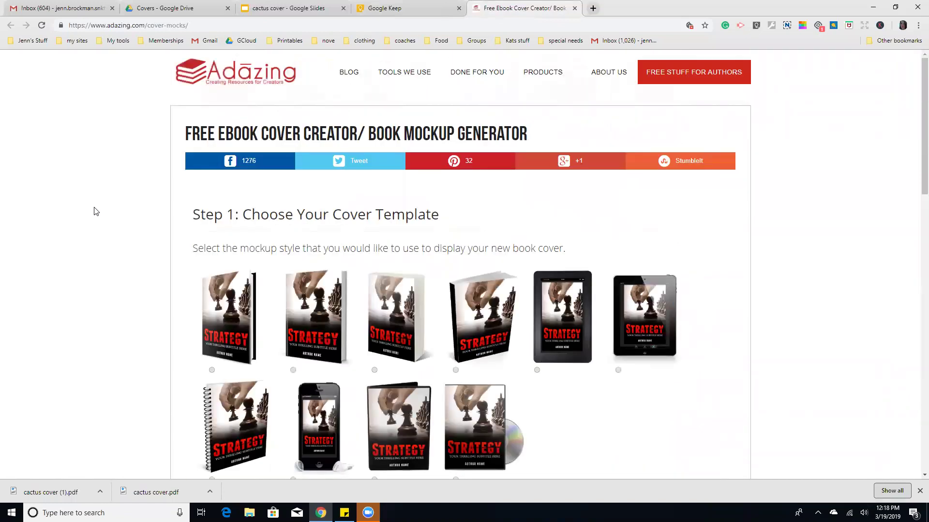
scroll(99, 212, down, 4)
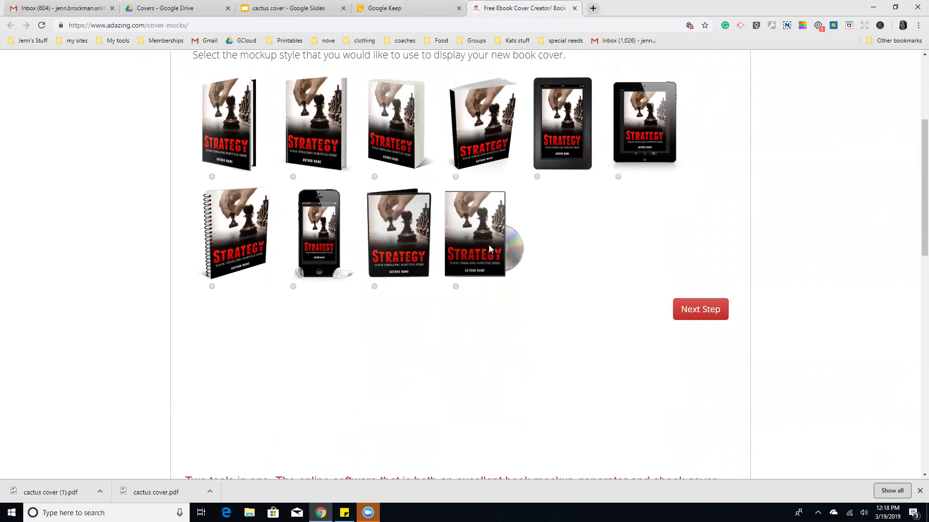
click(213, 286)
scroll(795, 315, down, 3)
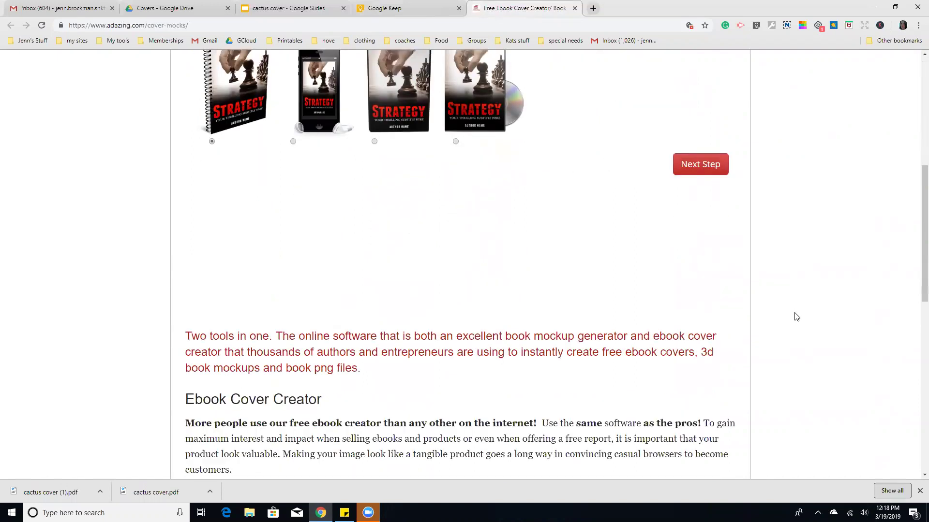
click(704, 166)
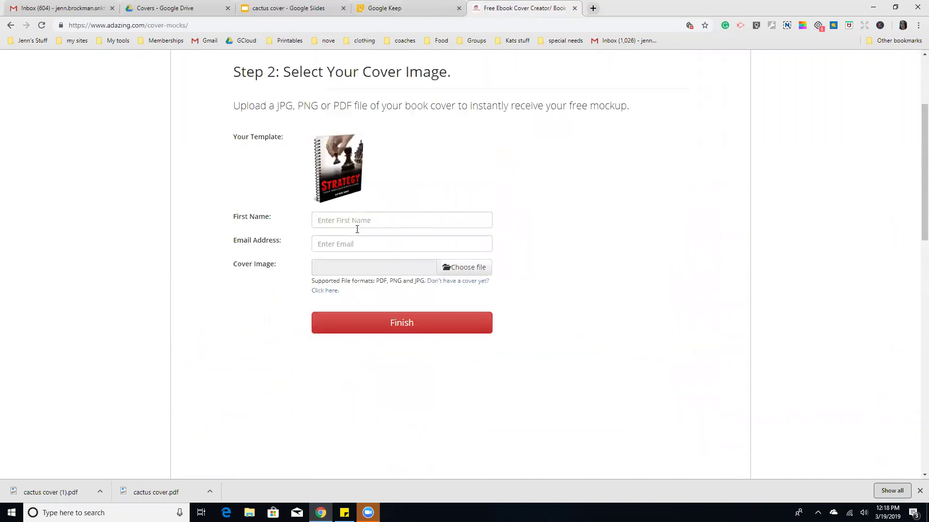
Fill in the first name and email address of the mockup form from a saved entry
click(356, 221)
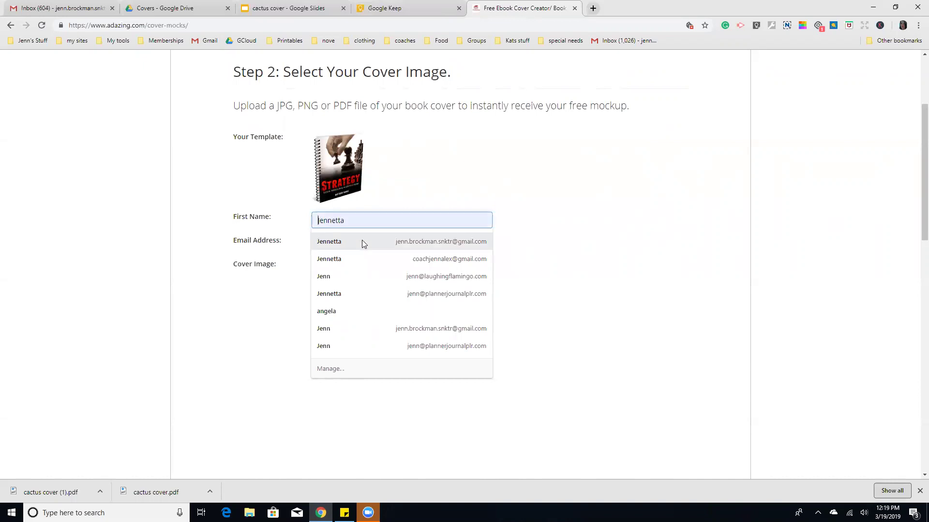
click(360, 240)
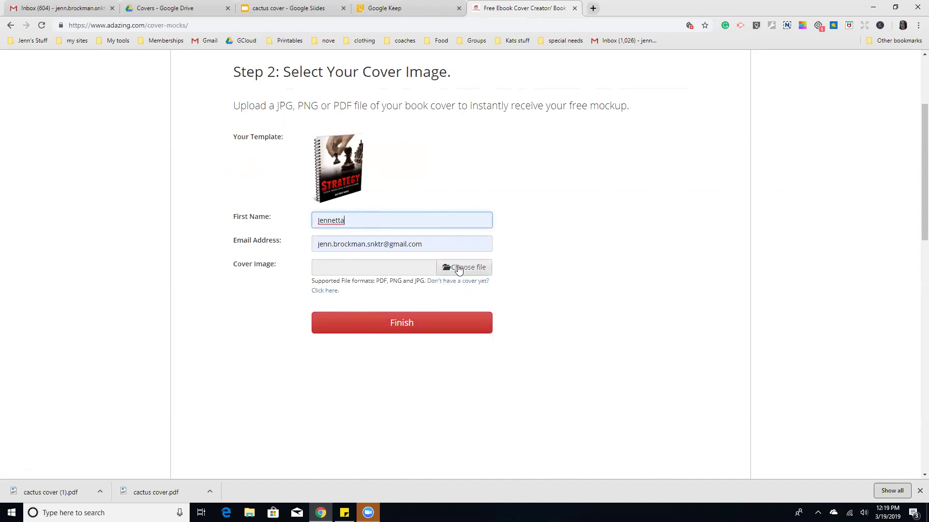
Attach cactus cover (1).pdf, found in Downloads by searching for "cactus", as the cover image and submit the mockup form
drag(48, 492, 372, 269)
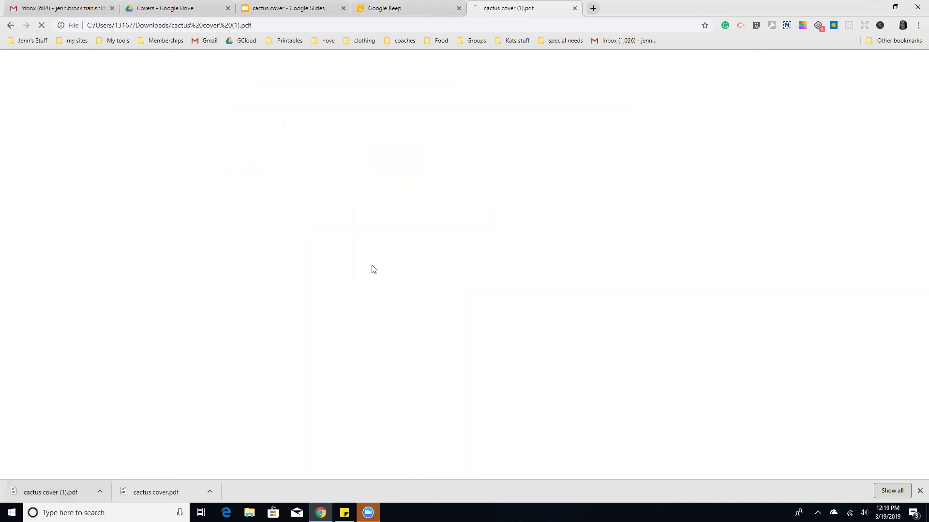
click(11, 25)
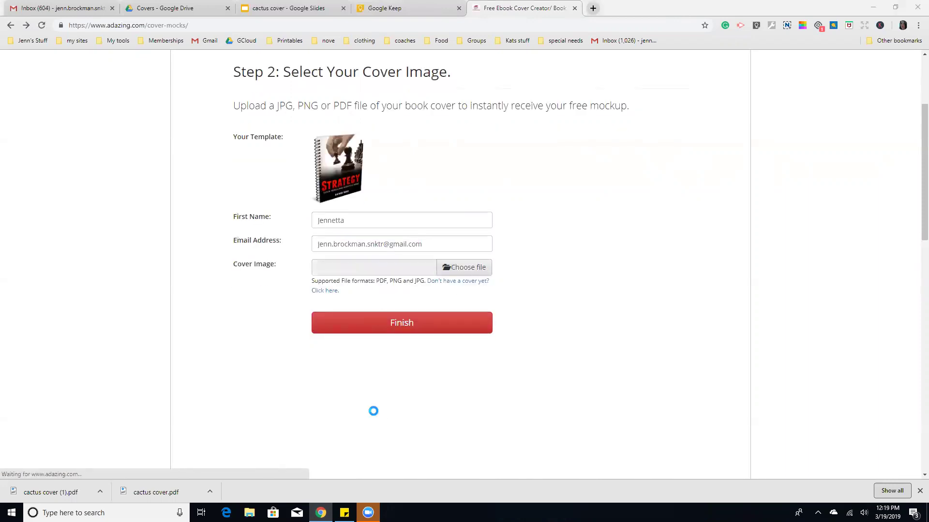
click(476, 269)
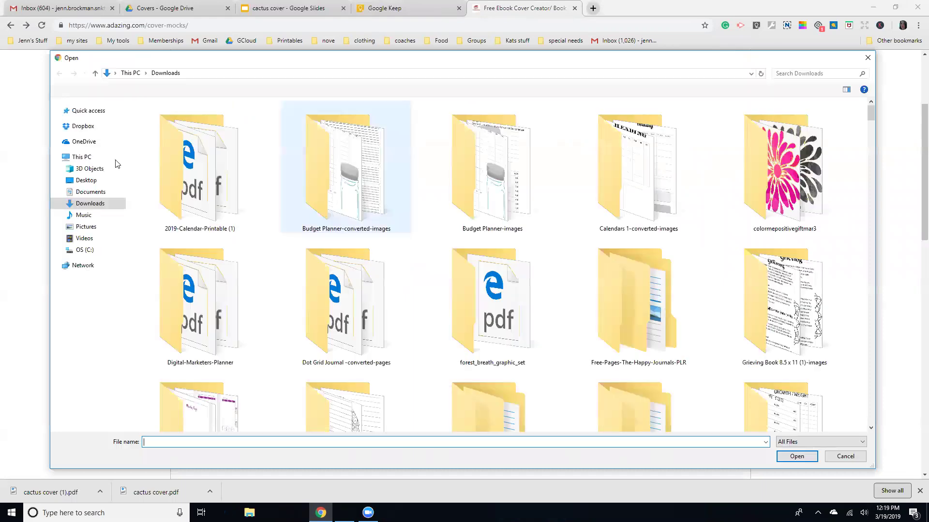
click(96, 203)
click(824, 73)
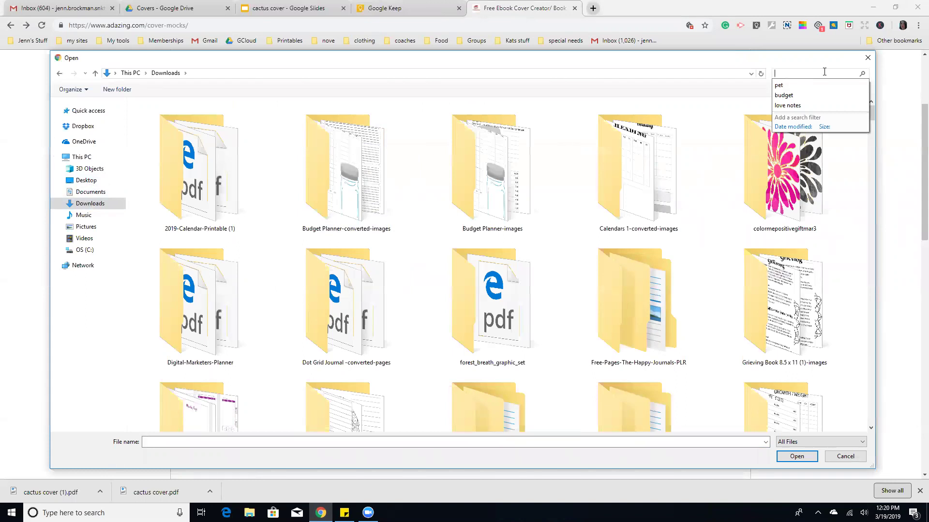
text(cas)
text(tus)
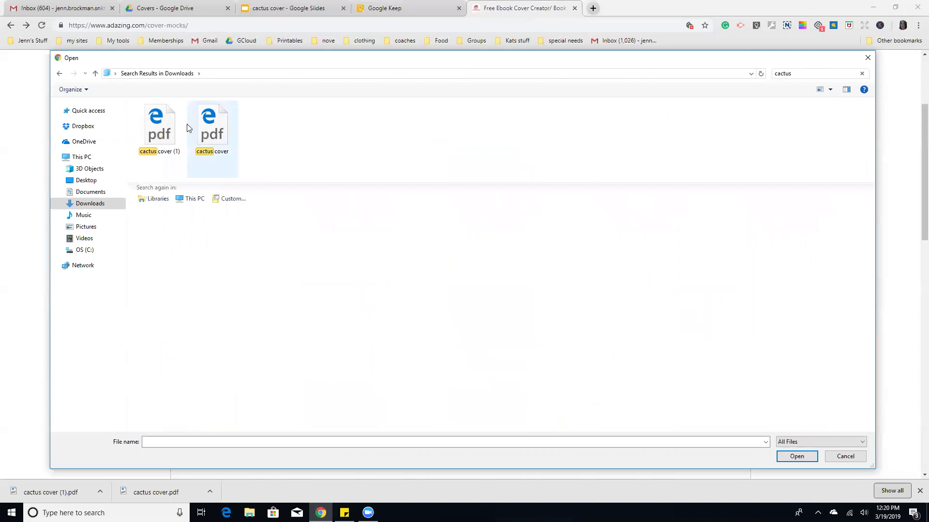
click(166, 131)
double_click(166, 131)
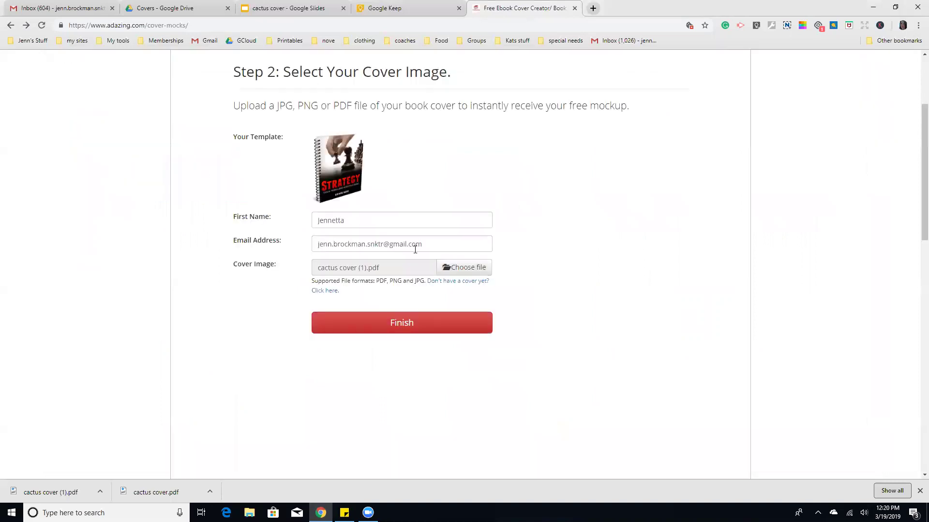
click(459, 327)
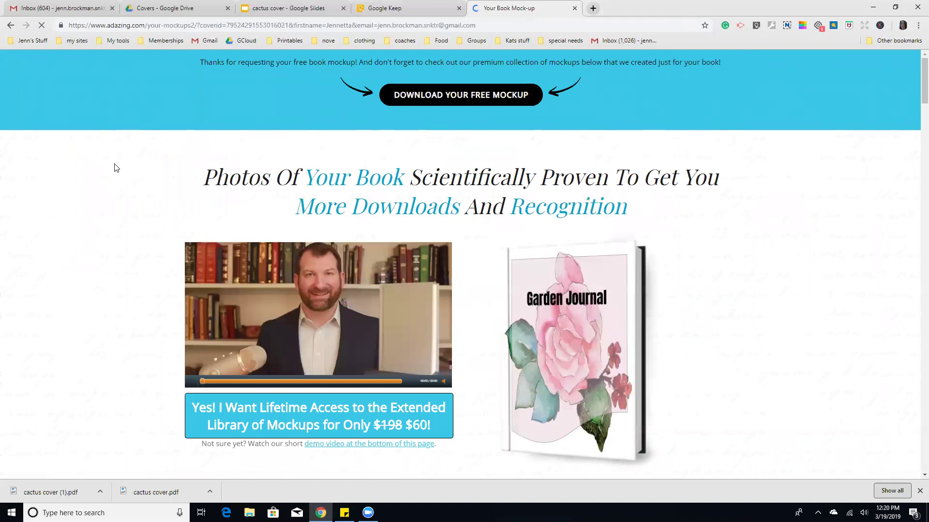
Examine the generated Garden Journal book mockup, the sample scene mockups and the extended library offer on the results page
scroll(116, 167, down, 3)
scroll(115, 169, down, 4)
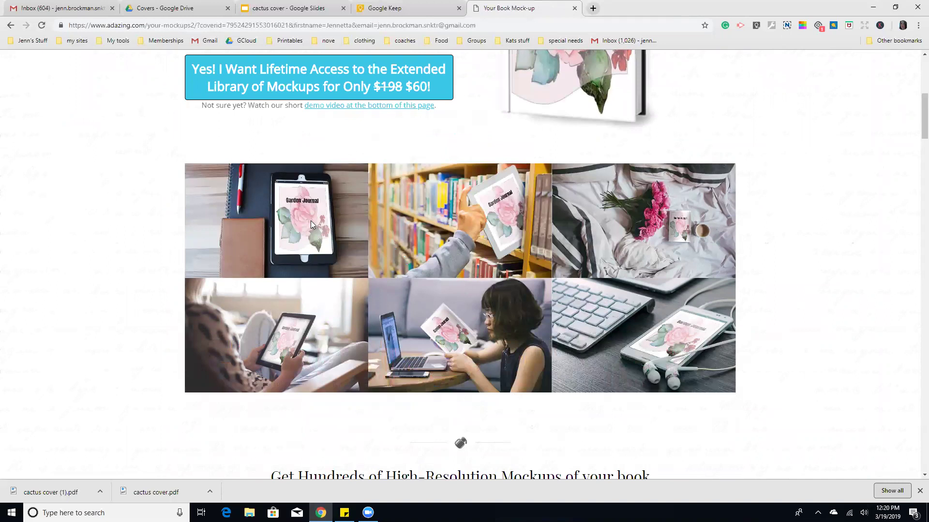
scroll(255, 247, down, 4)
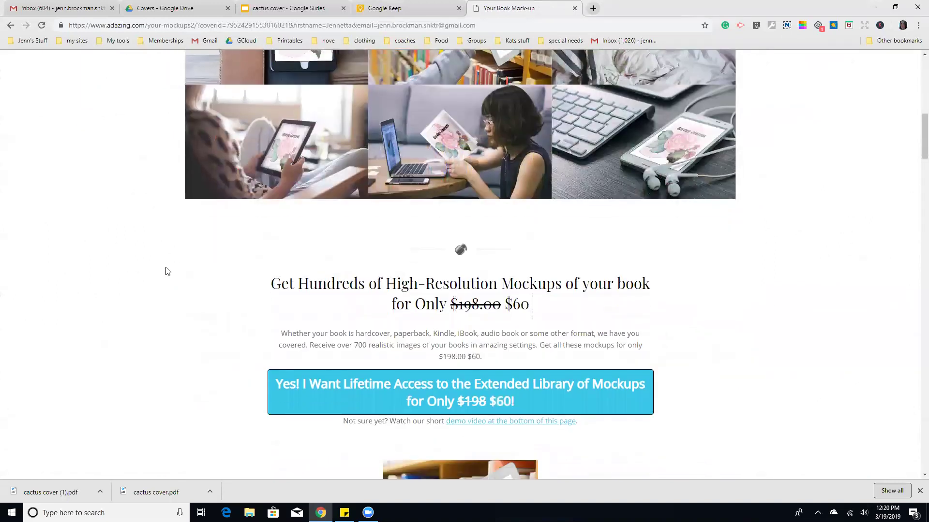
scroll(167, 274, up, 5)
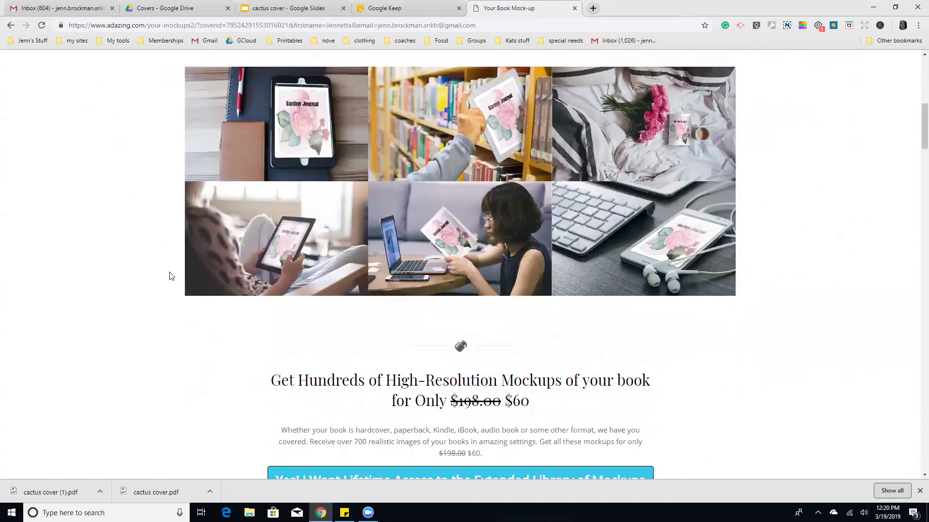
scroll(170, 273, up, 3)
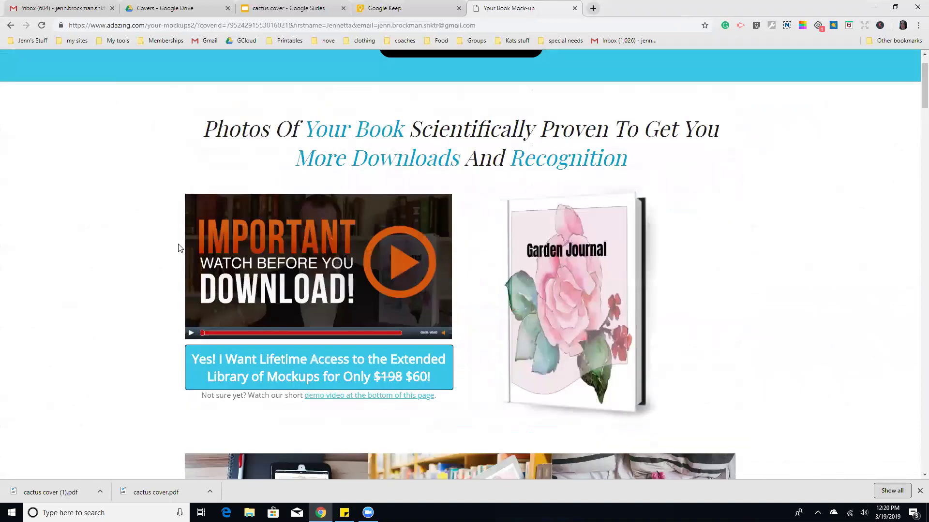
scroll(179, 248, up, 1)
scroll(151, 273, down, 5)
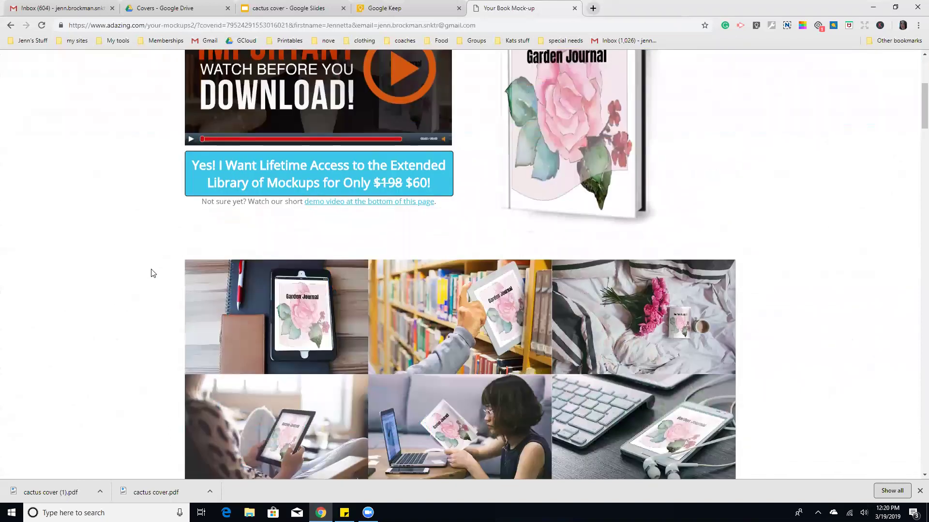
scroll(150, 273, down, 4)
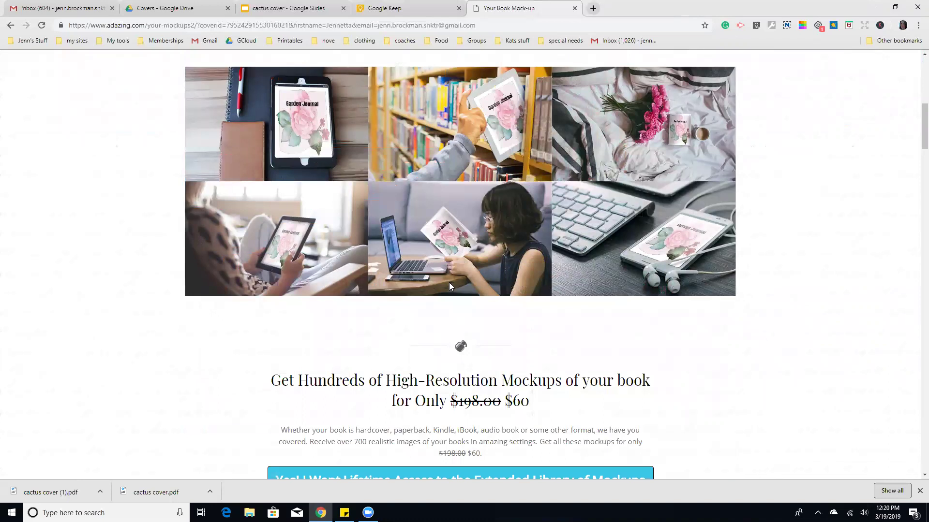
scroll(455, 272, up, 3)
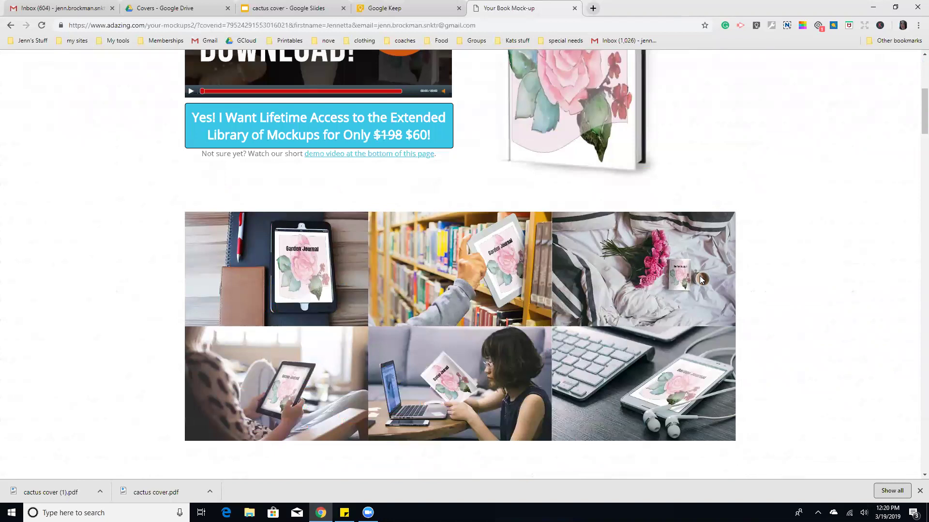
scroll(701, 279, up, 4)
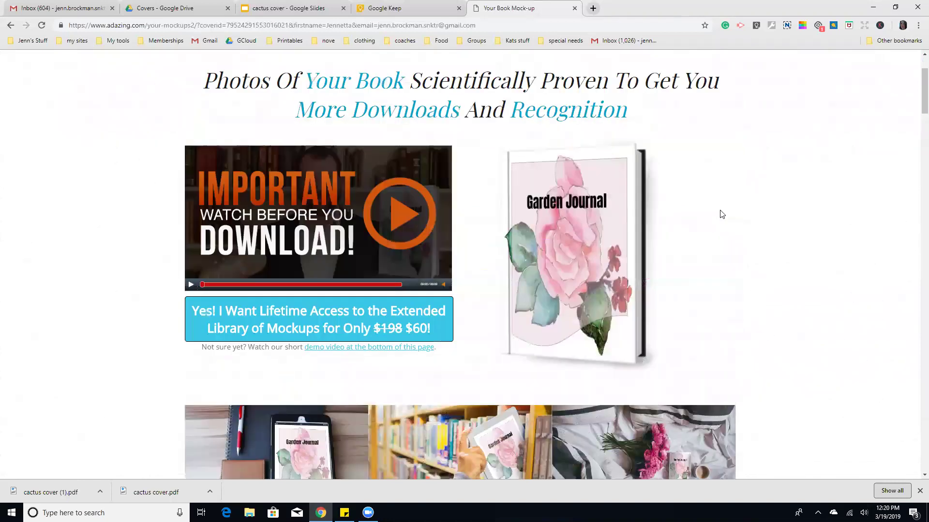
scroll(722, 214, up, 2)
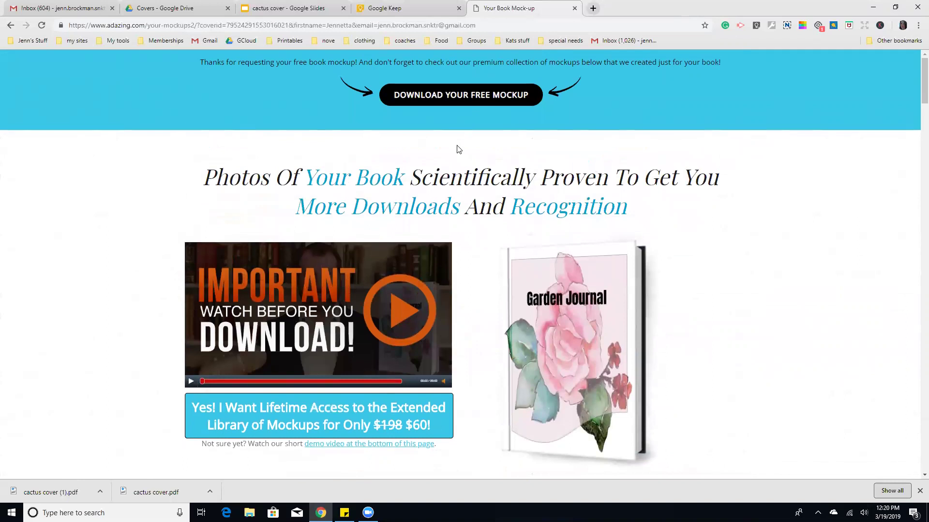
Download the free book mockup and view the downloaded mock07.png
click(478, 100)
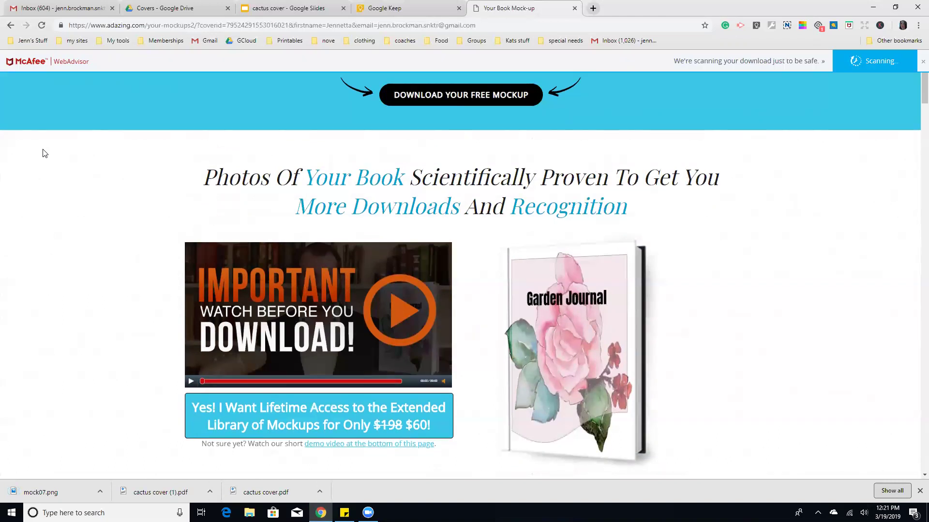
click(45, 493)
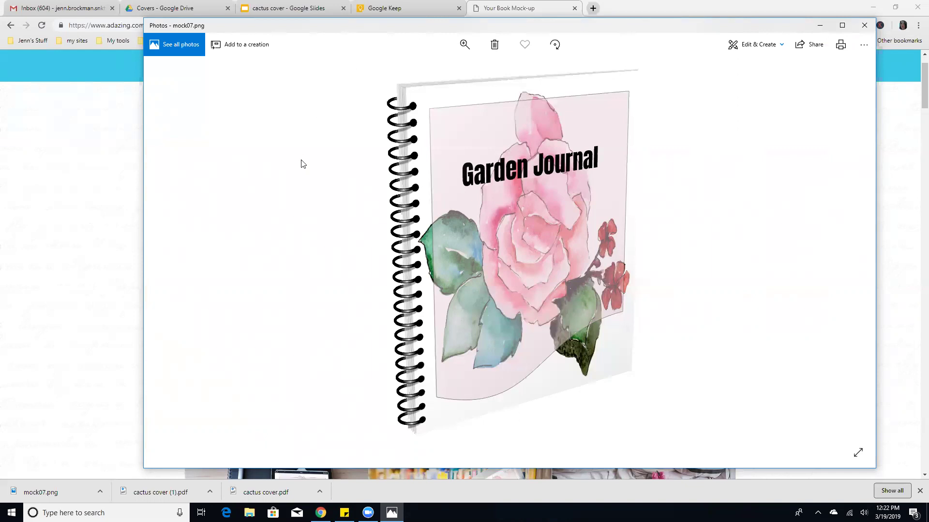
click(822, 29)
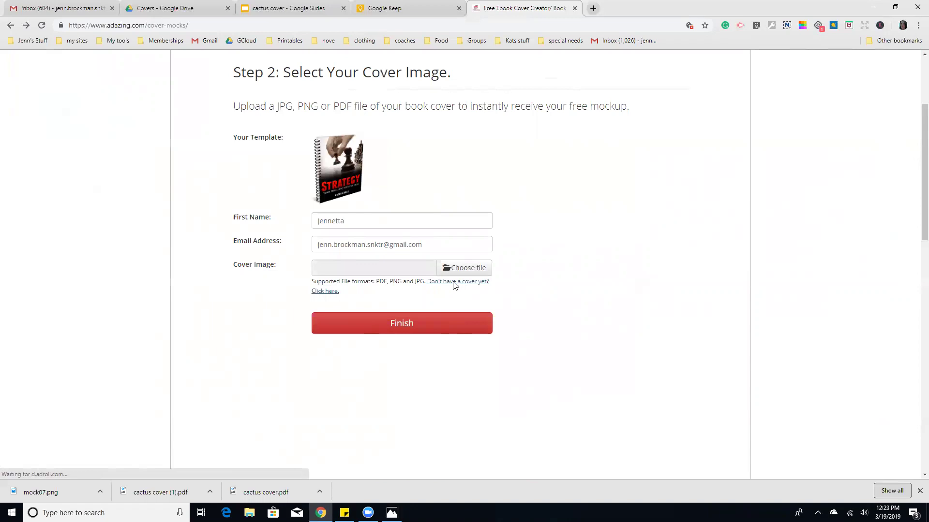
Request the cover designer offered for people without a cover, submitting a saved first name and email address
click(454, 286)
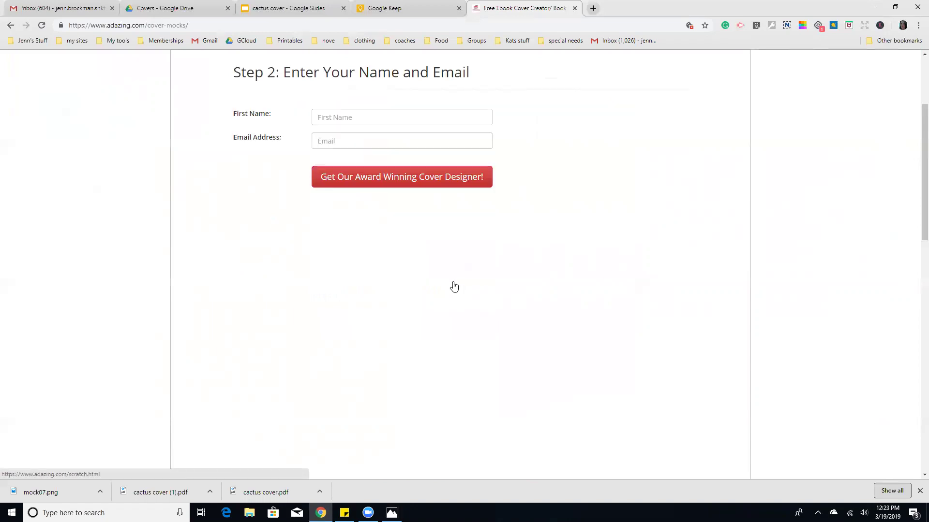
click(432, 120)
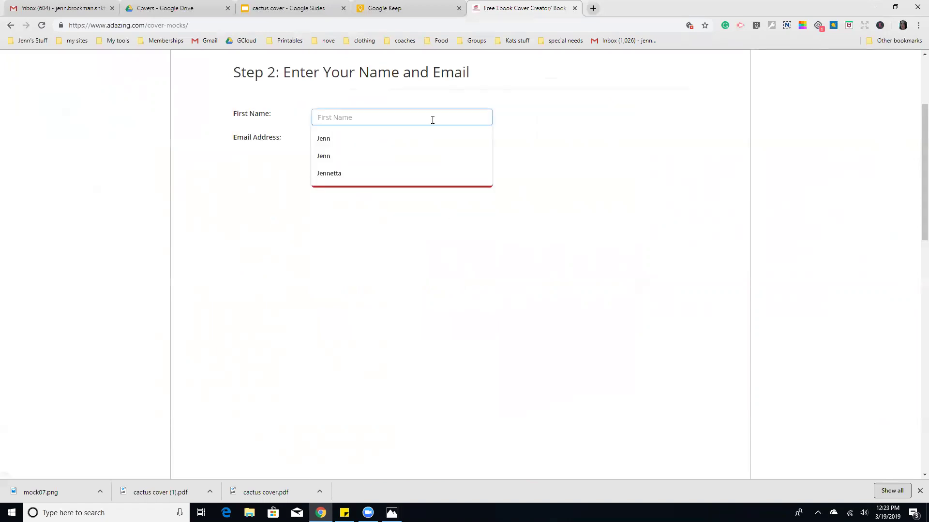
click(421, 139)
click(414, 141)
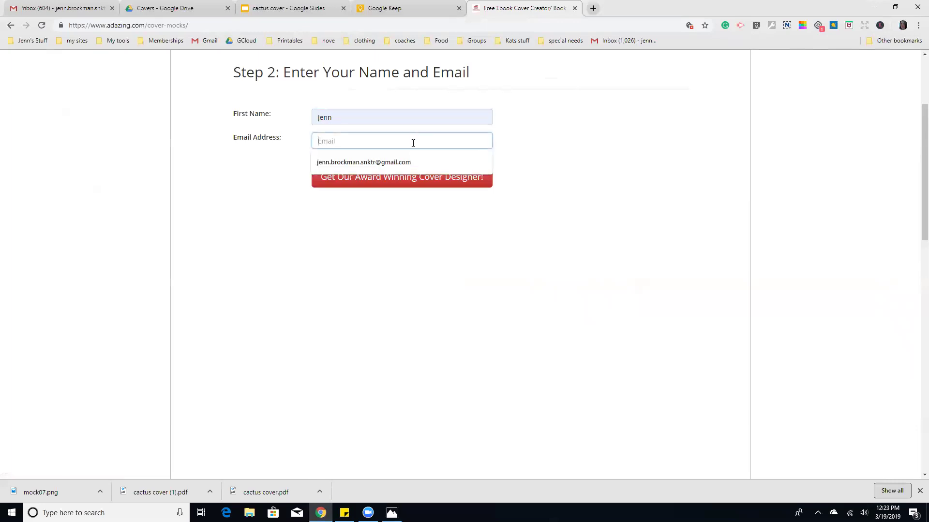
click(407, 163)
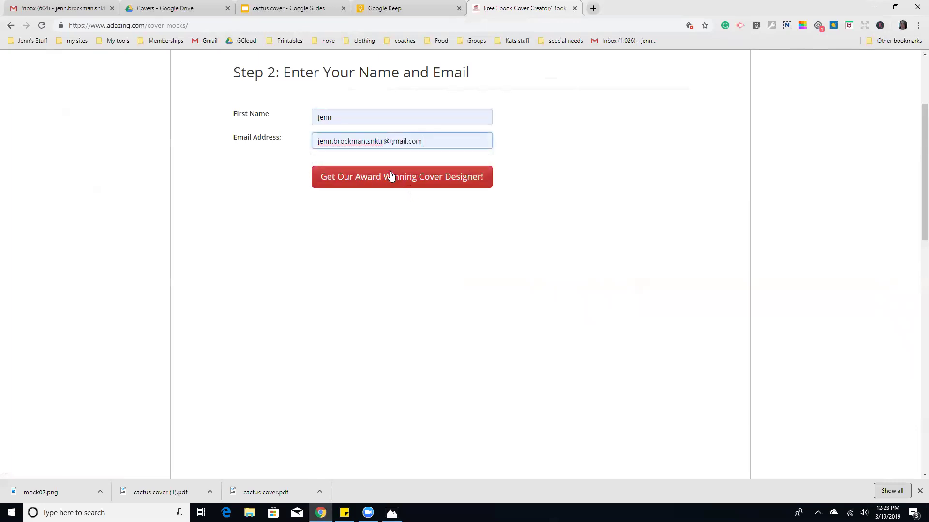
click(387, 183)
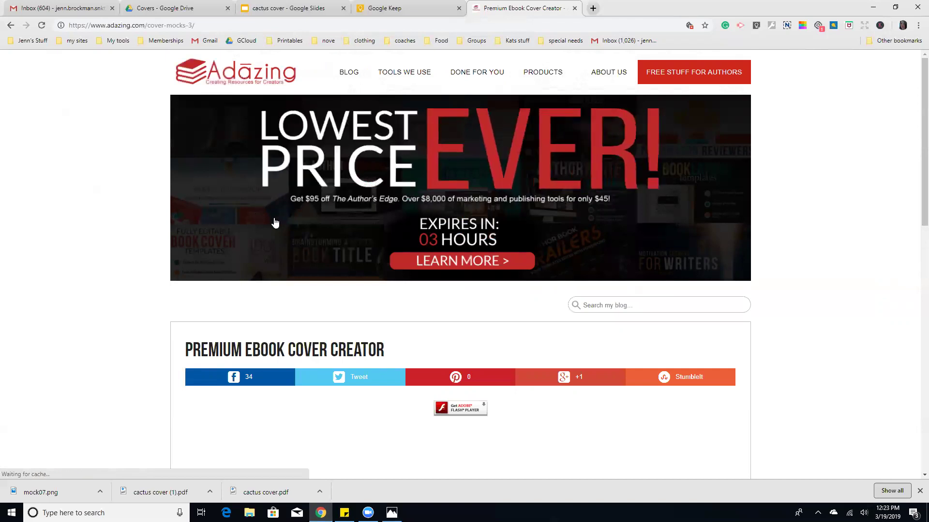
Allow Flash to run on the Premium Ebook Cover Creator page and bring up the cover editor
scroll(87, 223, down, 5)
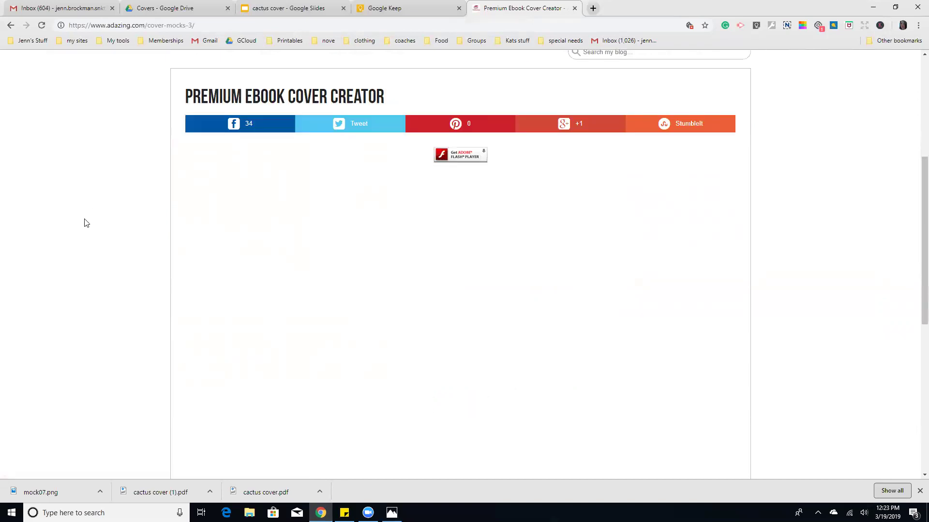
scroll(84, 223, down, 5)
scroll(84, 223, down, 2)
scroll(84, 222, up, 12)
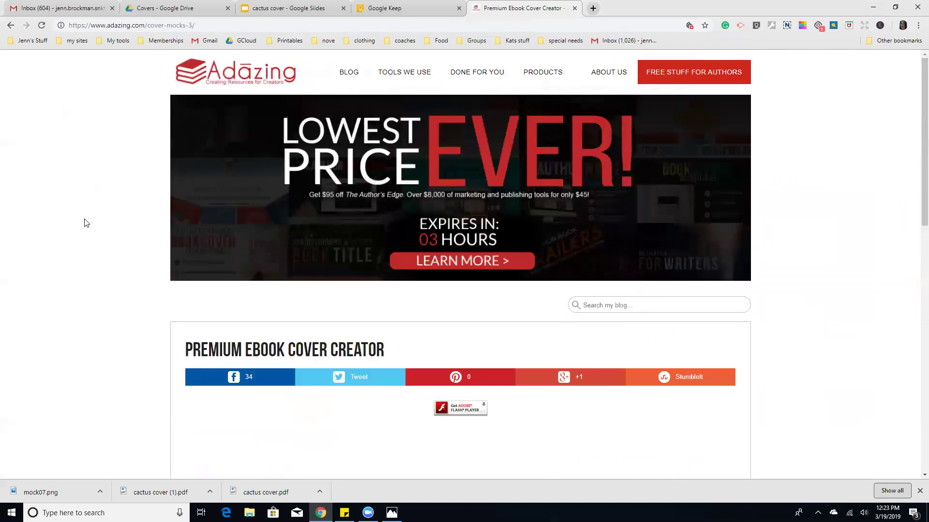
scroll(370, 190, down, 3)
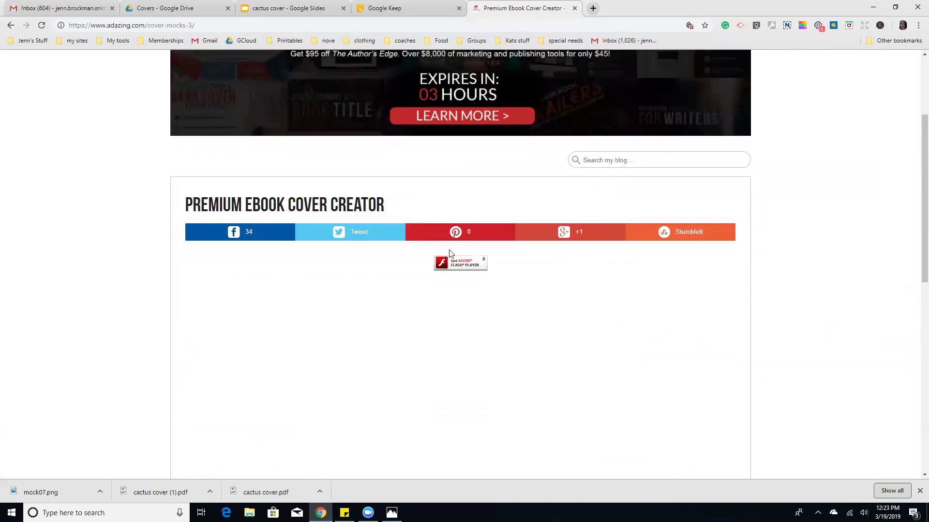
click(459, 263)
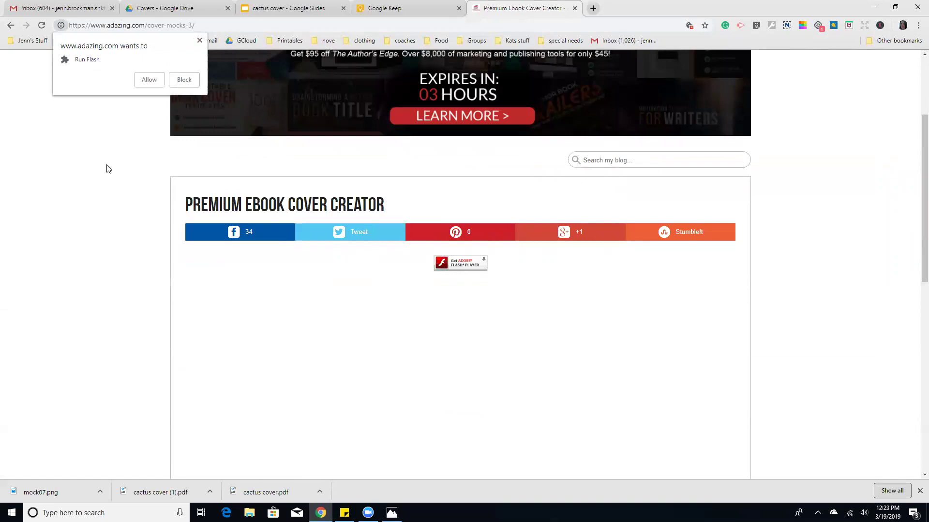
click(148, 83)
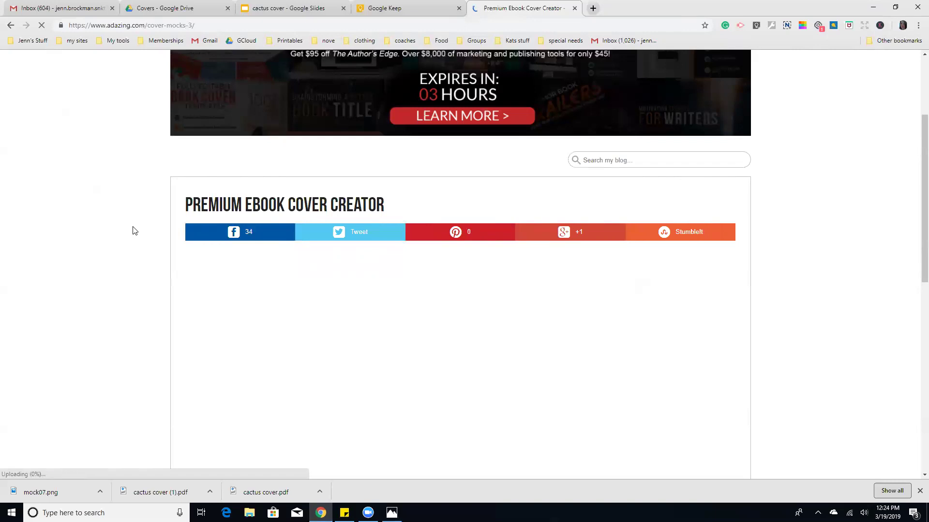
scroll(134, 230, down, 2)
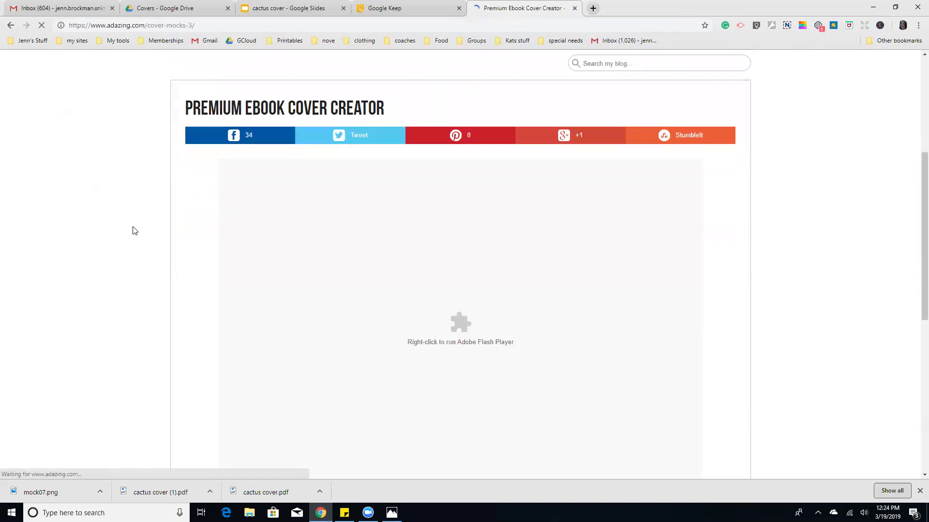
scroll(135, 230, down, 2)
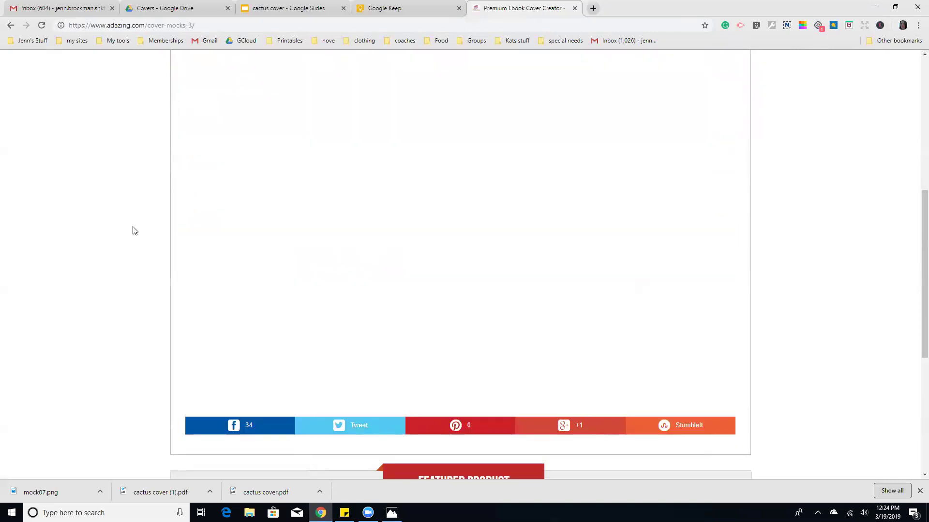
scroll(135, 230, up, 1)
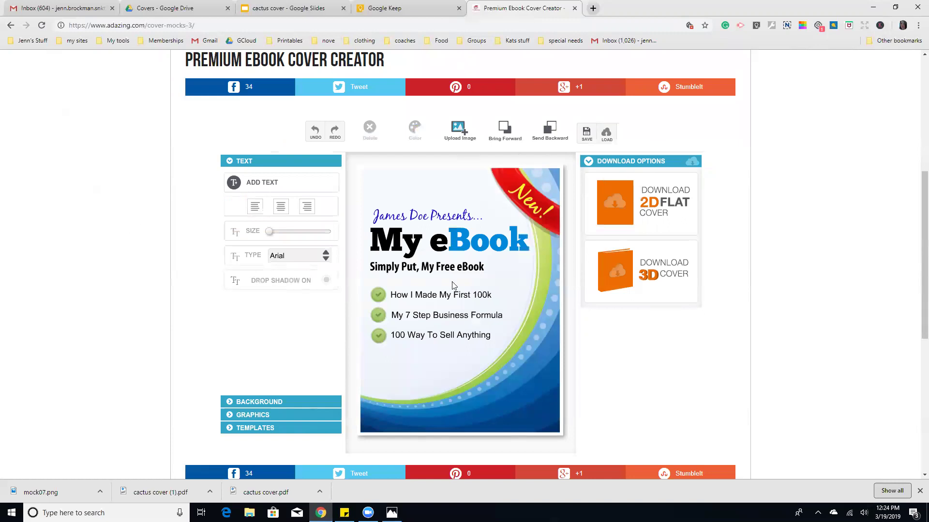
Browse the cover editor's background designs and its ribbon graphics
click(259, 402)
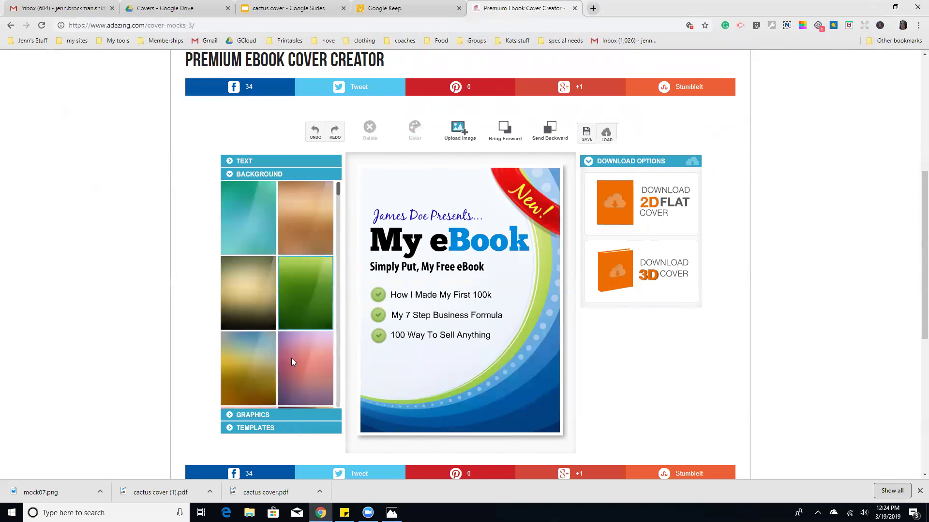
scroll(245, 174, down, 5)
click(246, 174)
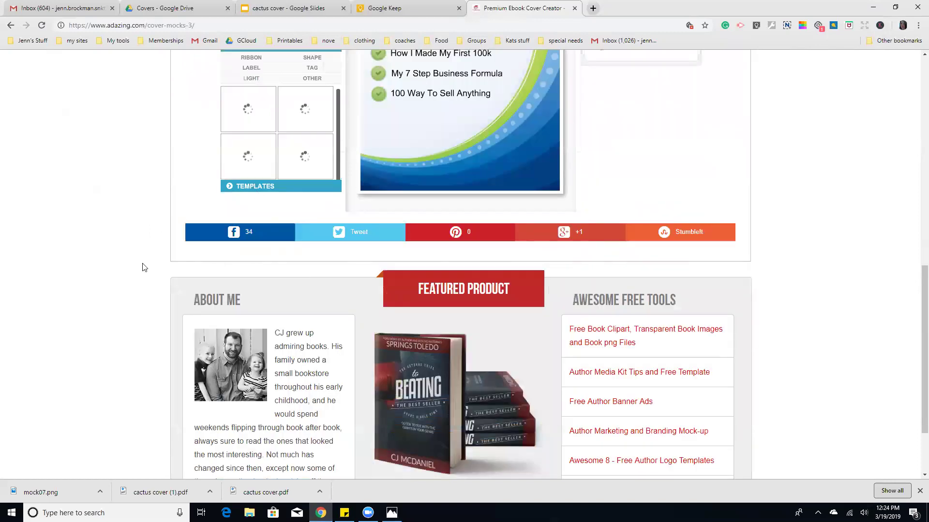
scroll(126, 271, up, 5)
scroll(324, 285, down, 4)
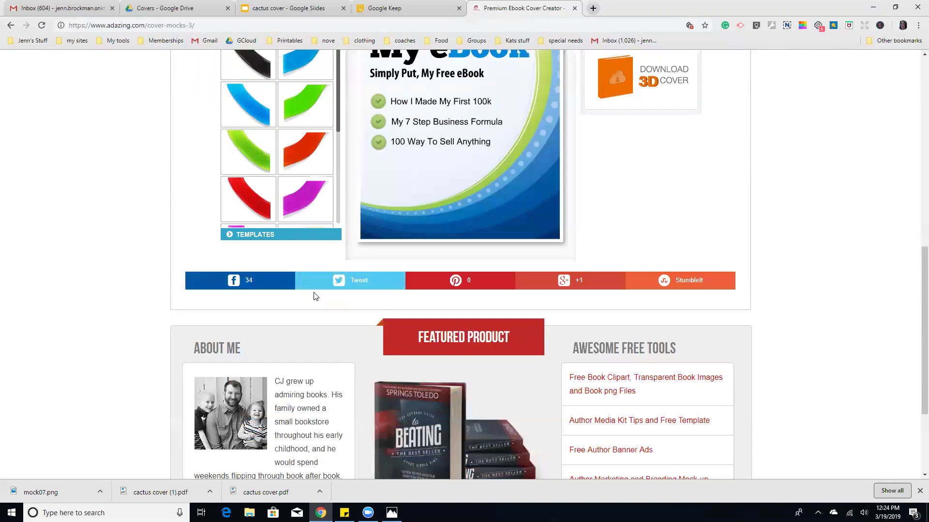
scroll(280, 271, up, 3)
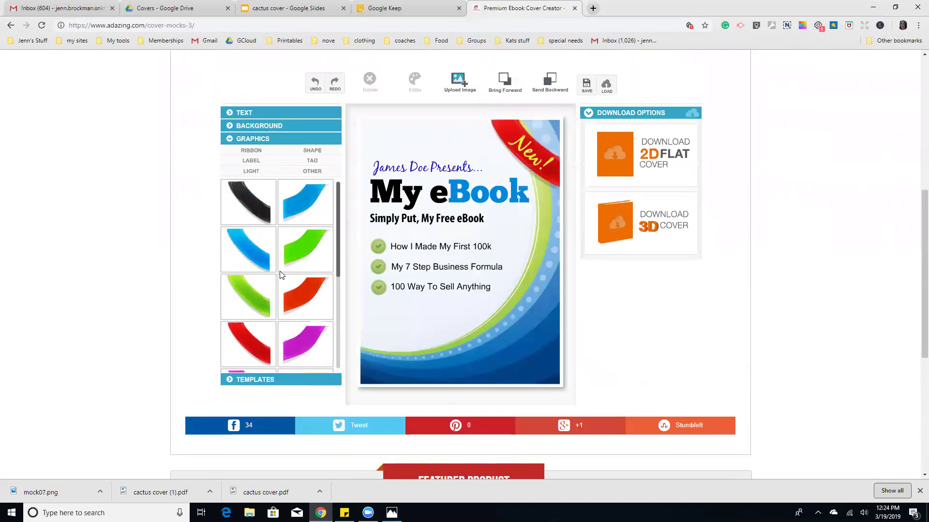
Browse the cover templates and apply the Shades of Confidence lipstick template
click(277, 379)
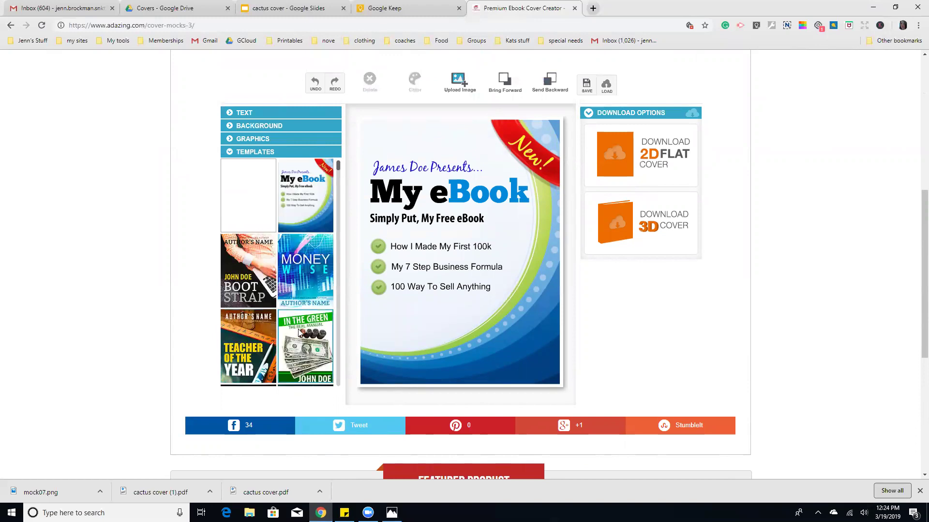
scroll(271, 331, down, 2)
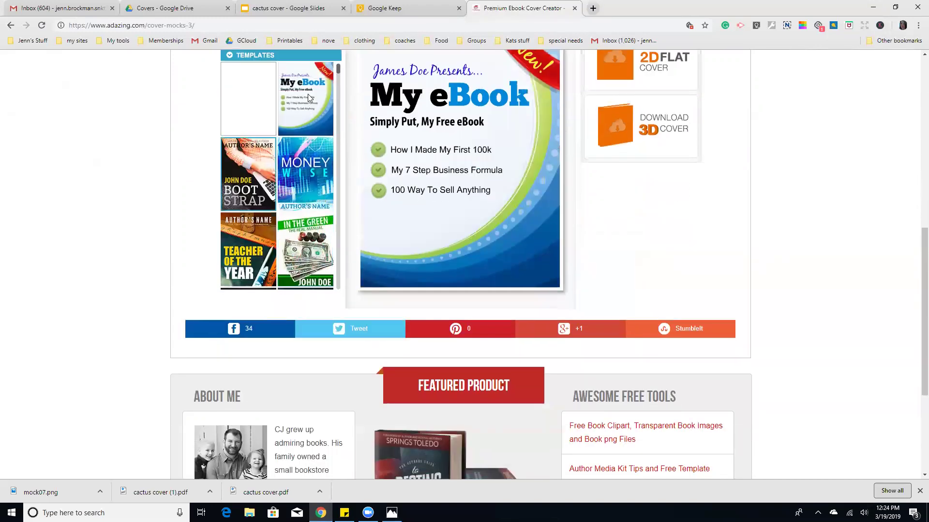
scroll(341, 89, down, 3)
scroll(341, 89, down, 5)
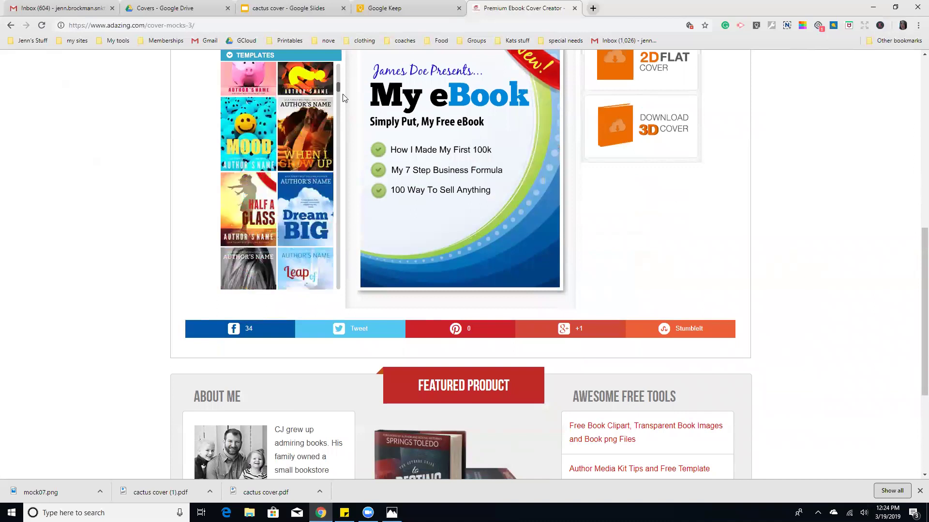
scroll(341, 109, down, 6)
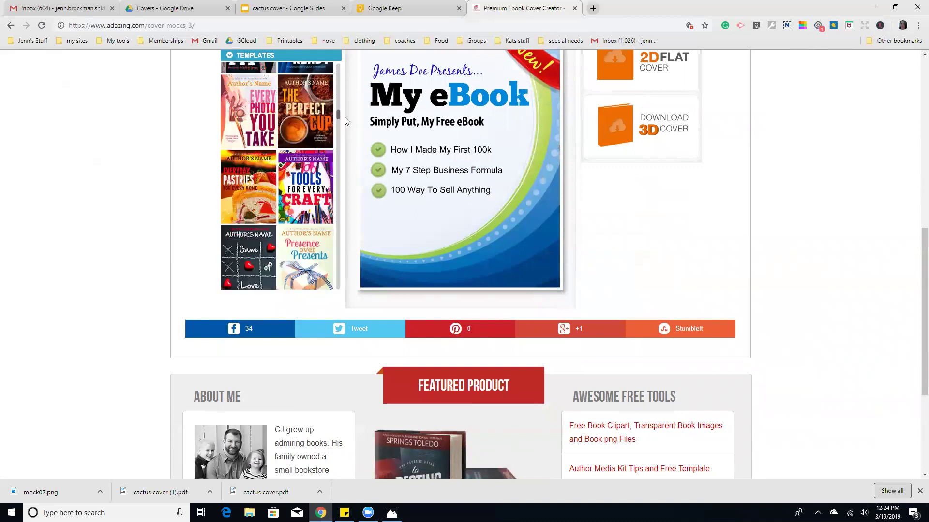
scroll(340, 111, up, 2)
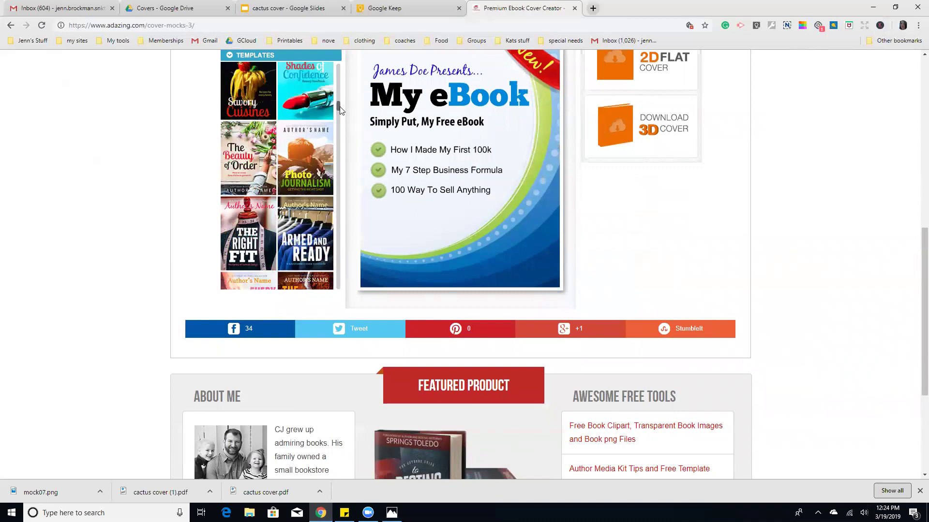
click(312, 95)
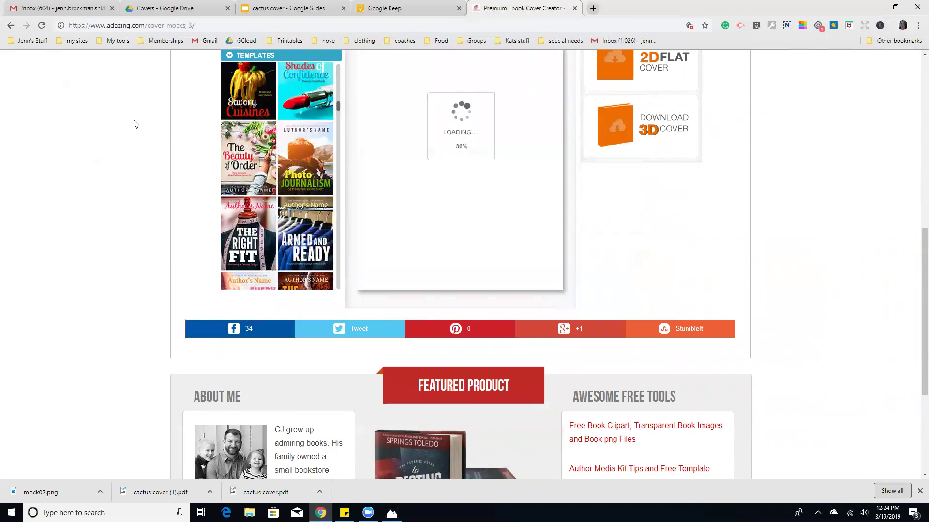
scroll(48, 178, up, 1)
scroll(50, 178, up, 1)
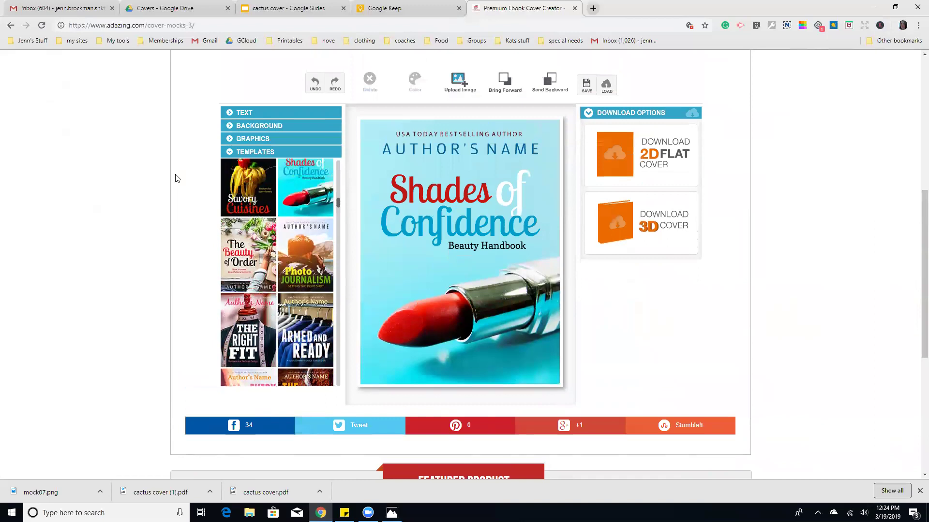
Select the title words, the Beauty Handbook subtitle and the lipstick image one by one, nudging the image slightly
click(441, 196)
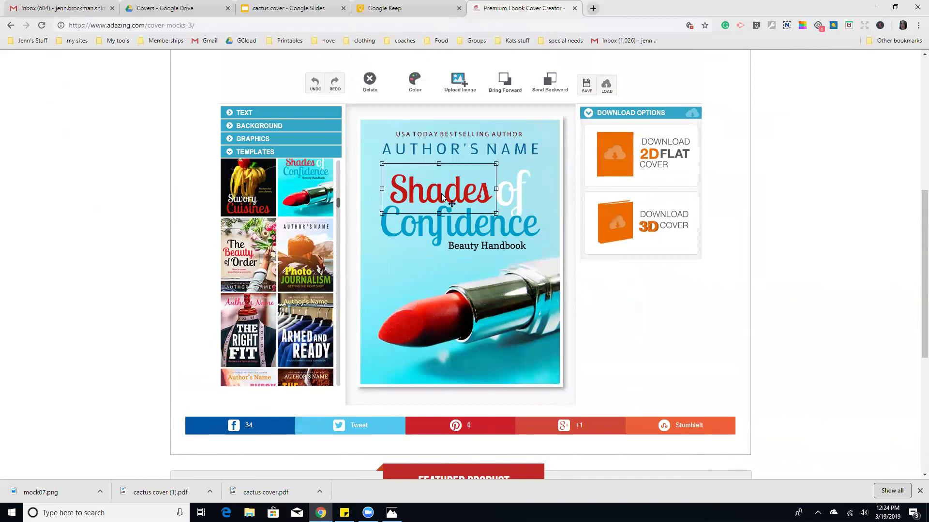
double_click(442, 196)
click(443, 198)
click(522, 189)
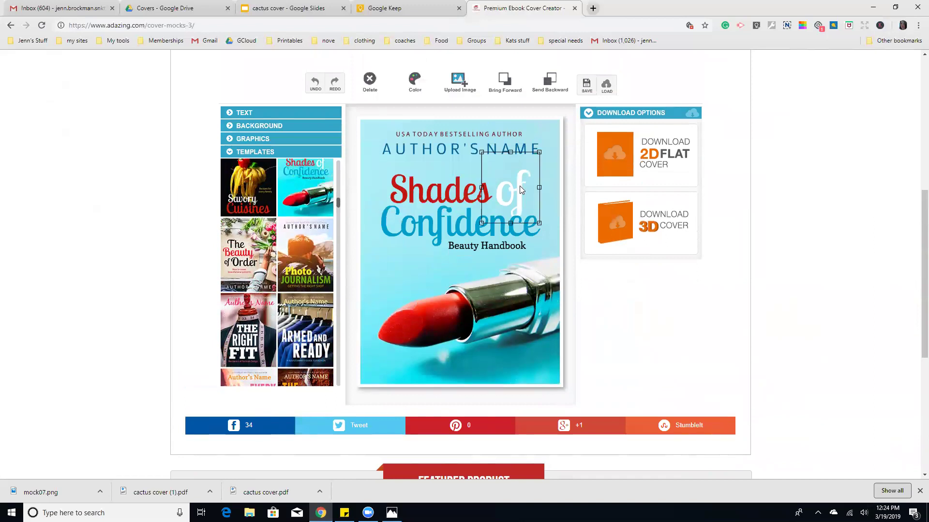
click(459, 238)
click(465, 251)
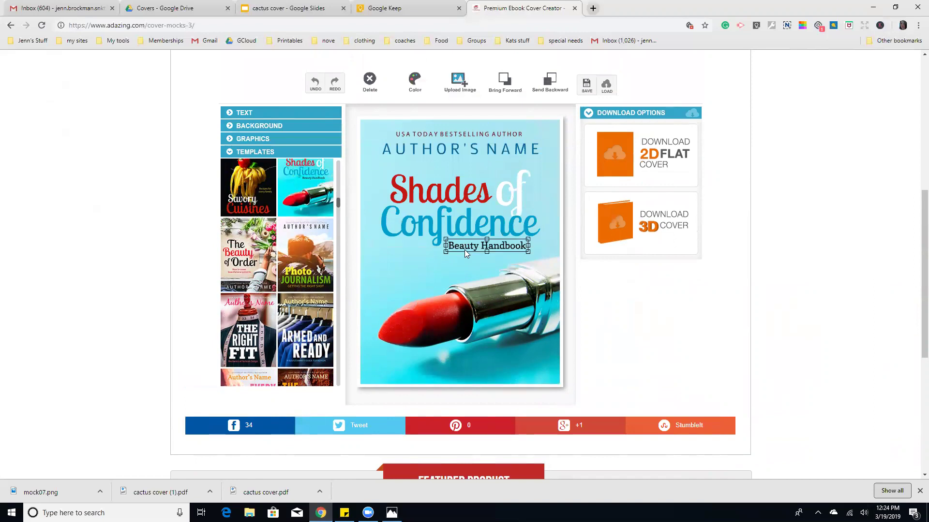
click(507, 301)
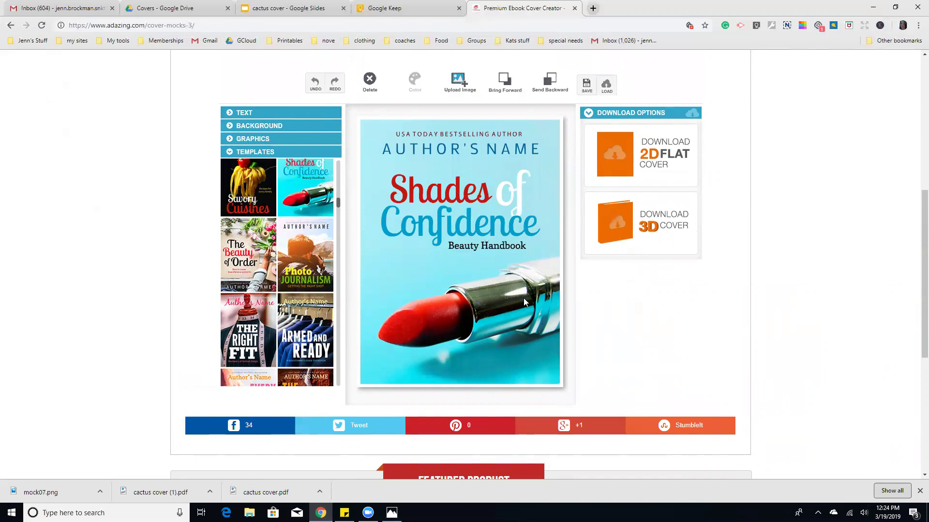
mouse_move(523, 308)
mouse_down()
mouse_move(488, 309)
mouse_move(534, 308)
mouse_move(525, 310)
mouse_up()
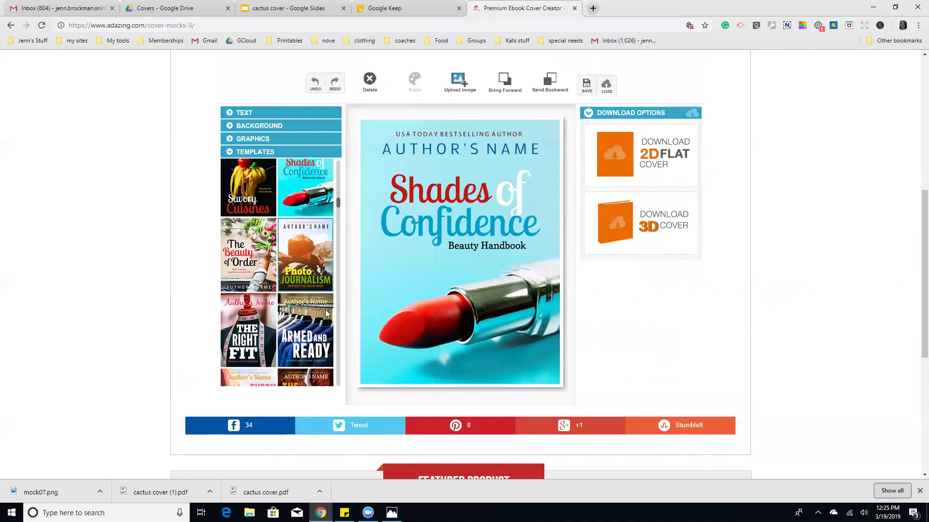
Apply The Right Fit fashion design template to the cover and open the text options
scroll(261, 241, down, 2)
click(261, 240)
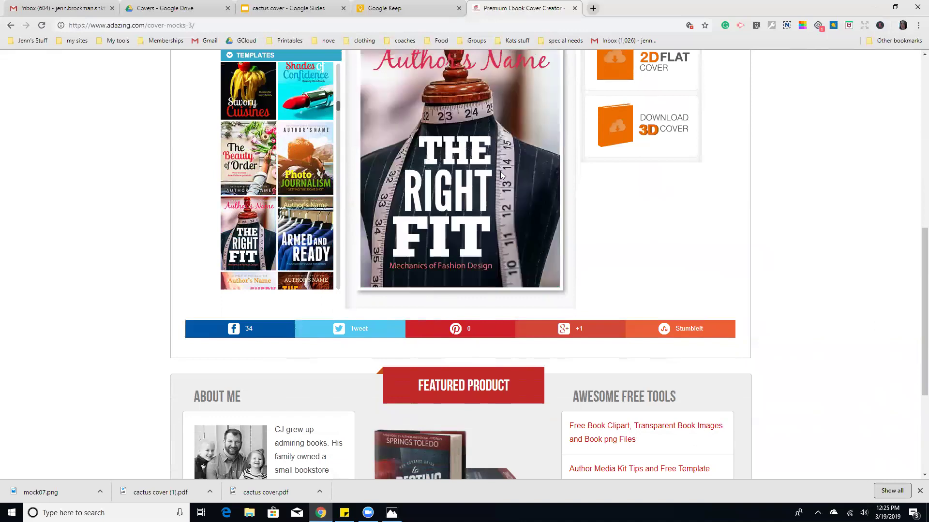
scroll(500, 173, up, 1)
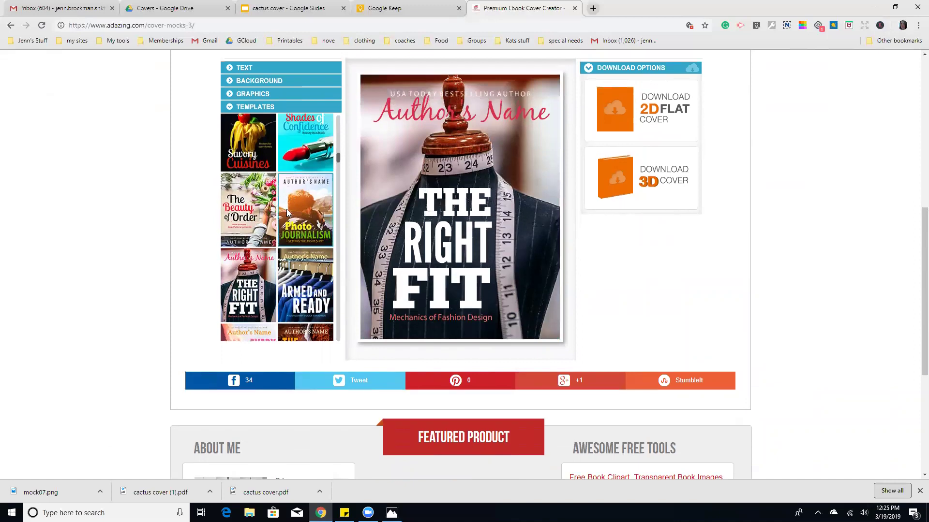
scroll(250, 168, up, 1)
scroll(250, 168, up, 1)
click(250, 164)
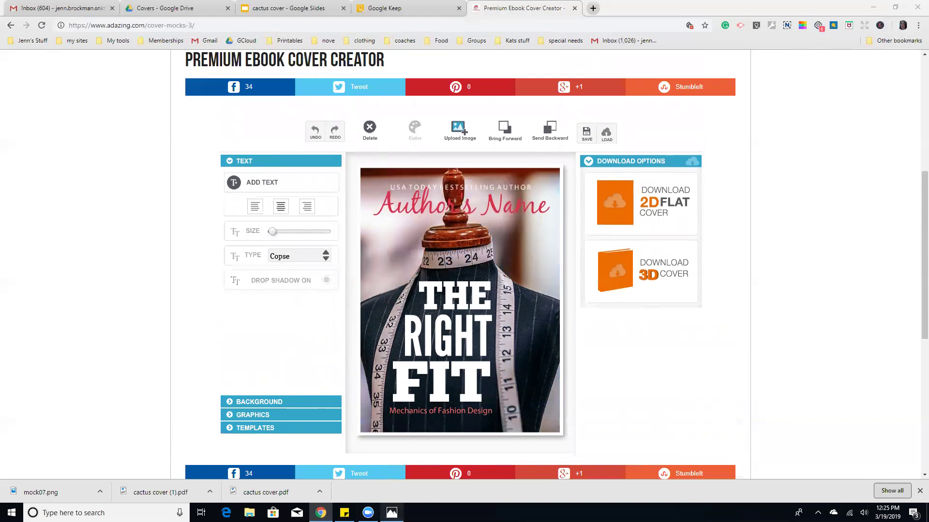
View the mock07.png Garden Journal mockup in Photos and return to the ebook cover creator
click(392, 513)
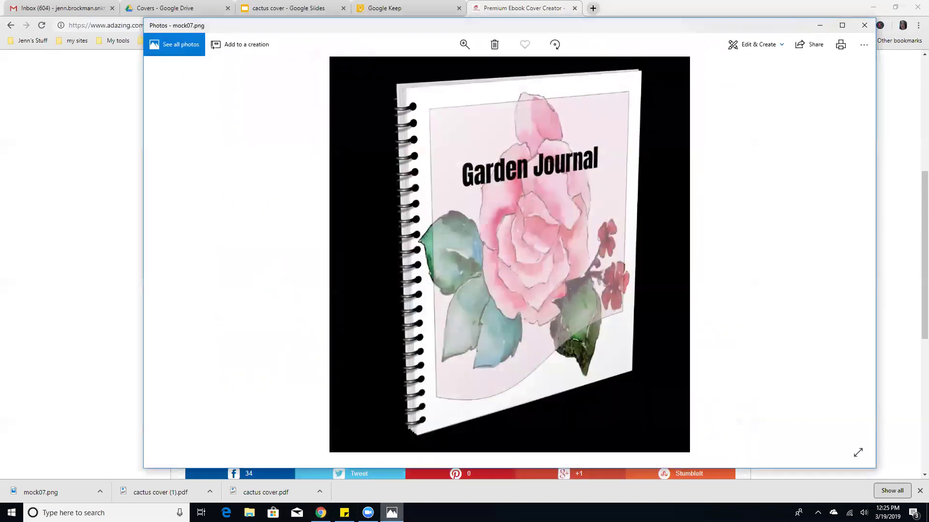
click(391, 512)
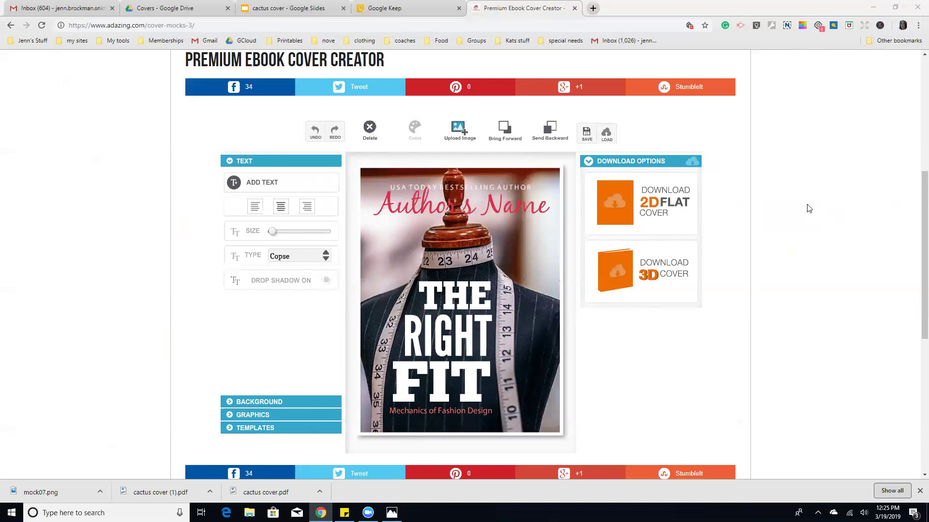
Switch to Google Keep and close the note holding the mockup website links
click(370, 6)
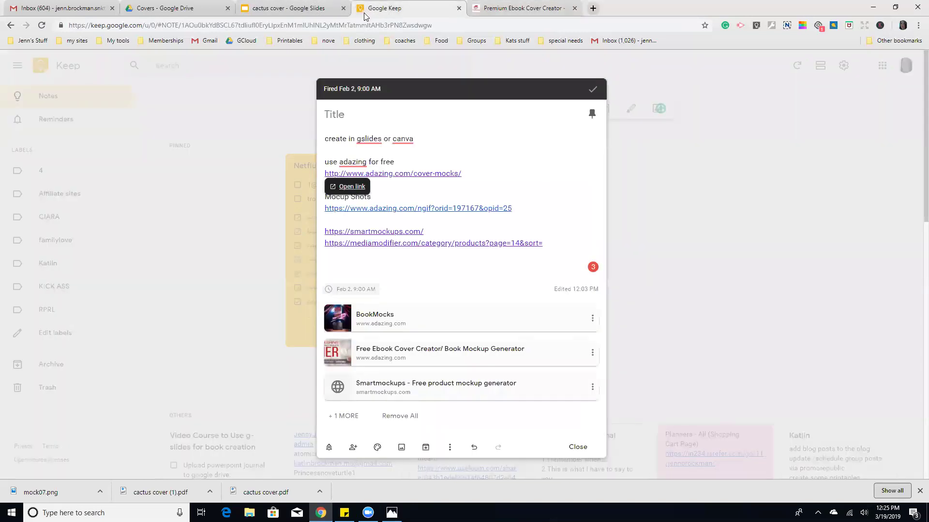
click(508, 159)
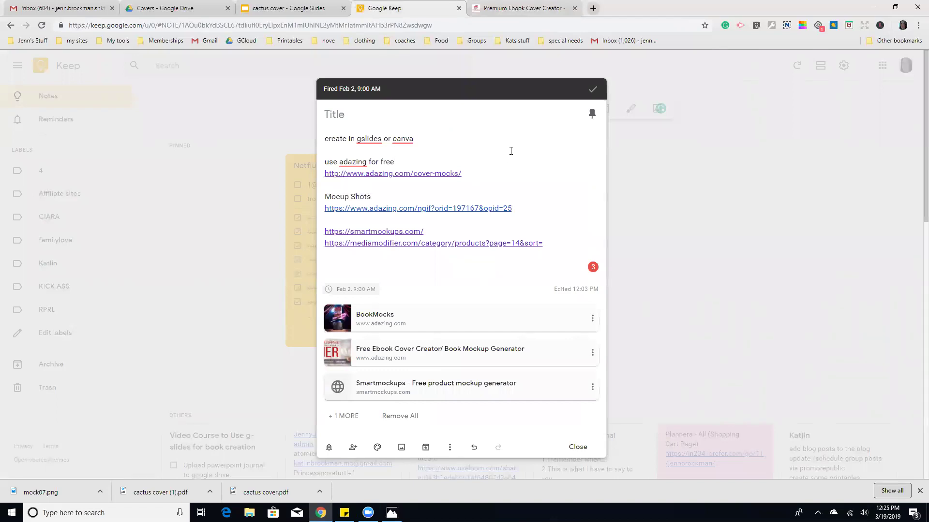
click(732, 153)
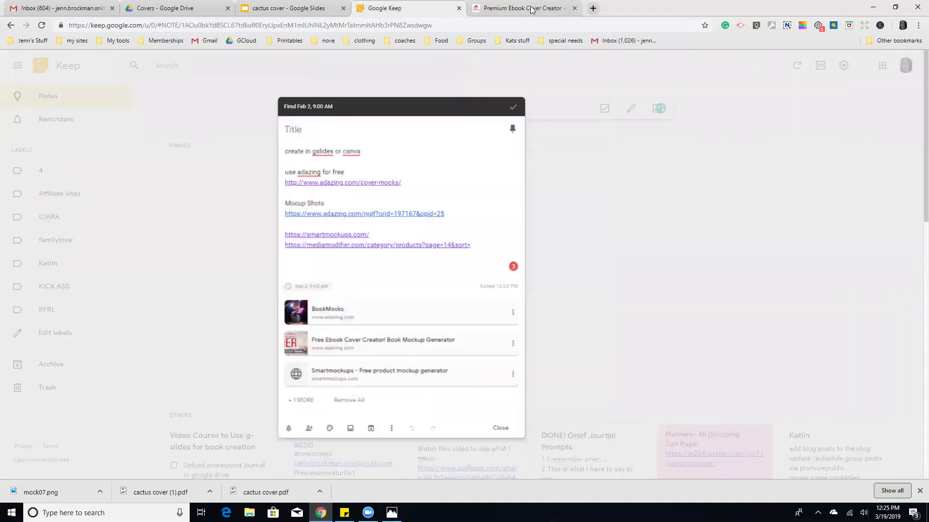
Return to Adazing's Premium Ebook Cover Creator and look over the page around the cover editor
click(531, 9)
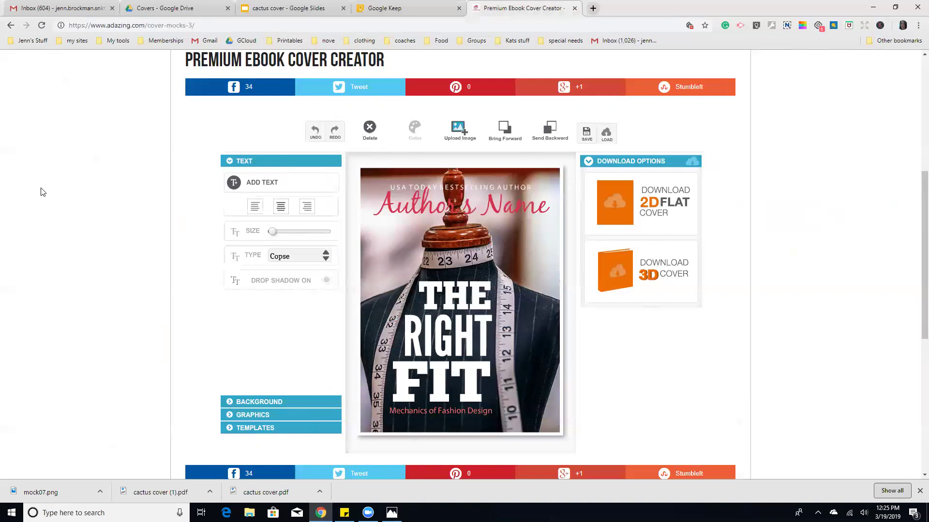
scroll(42, 191, up, 4)
scroll(41, 191, down, 4)
scroll(465, 247, down, 4)
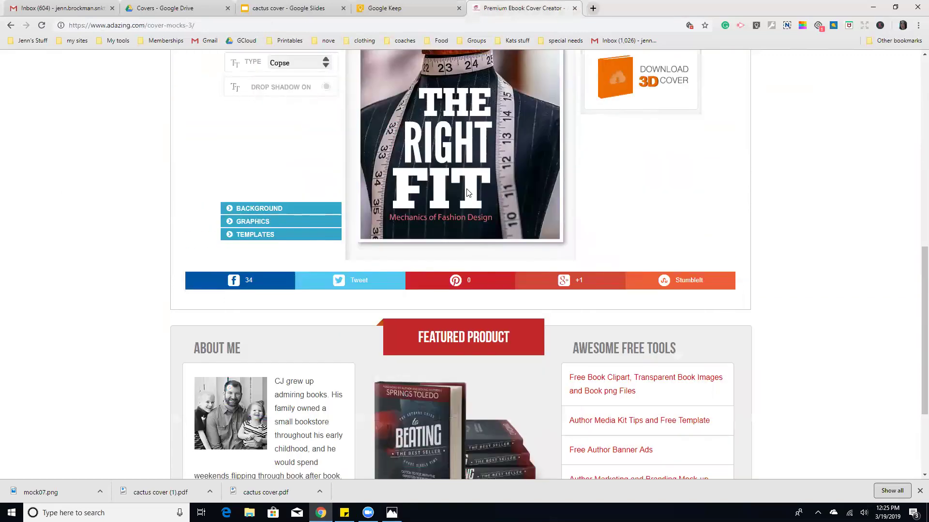
scroll(468, 192, up, 4)
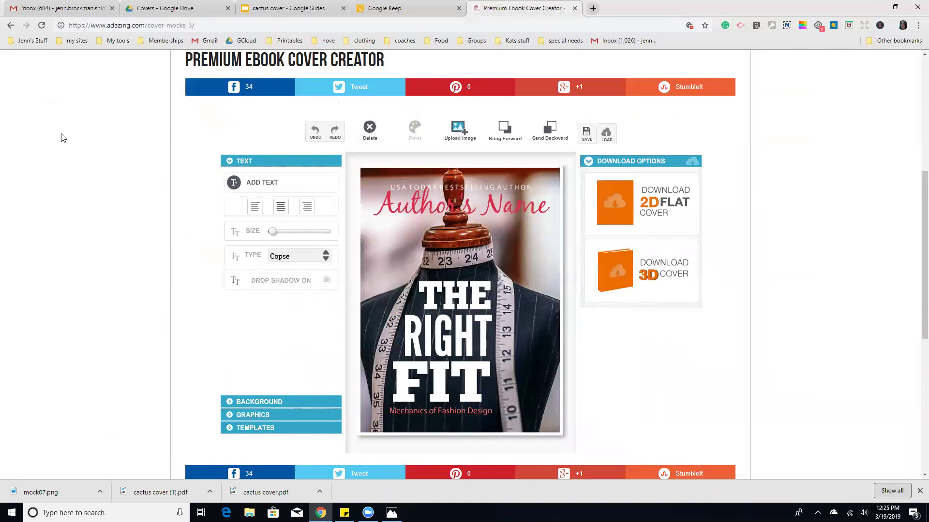
Switch to the cactus cover presentation in Google Slides and copy it as Copy of cactus cover in the Covers folder
click(406, 7)
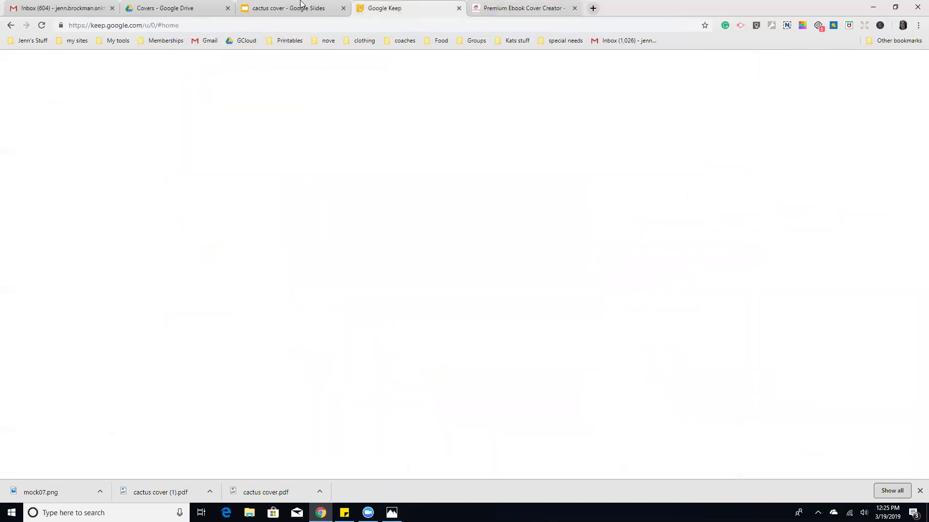
click(299, 6)
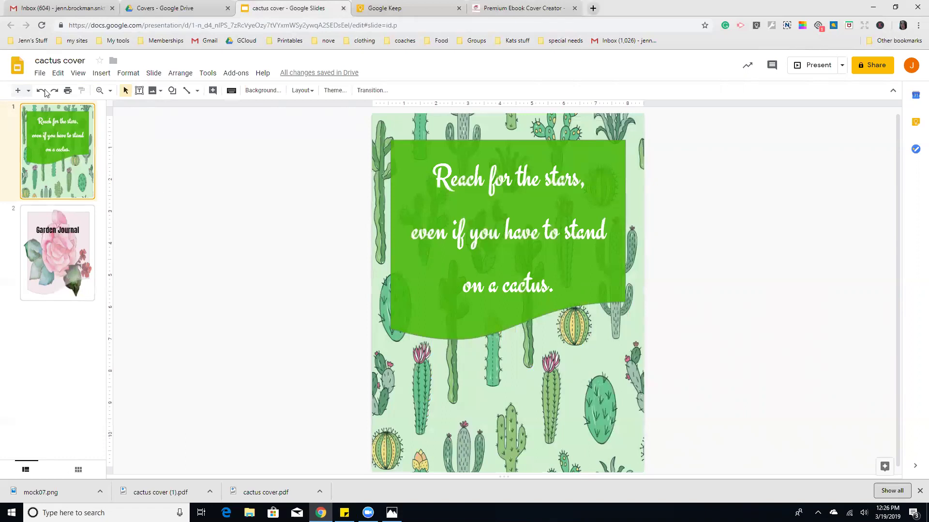
click(39, 74)
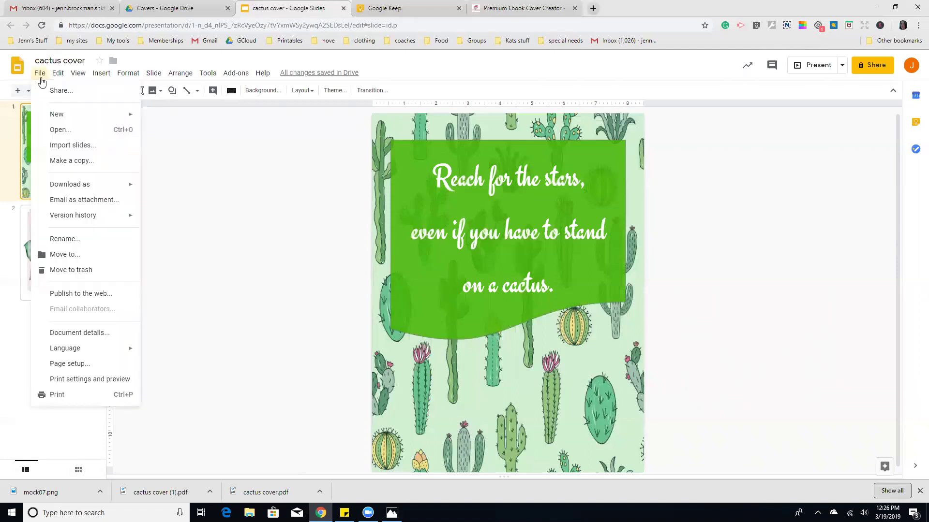
click(92, 162)
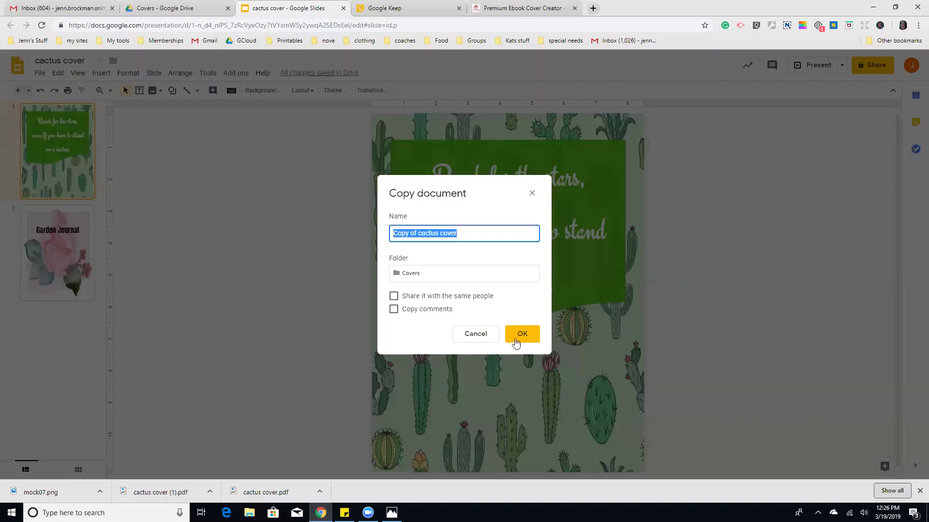
click(522, 334)
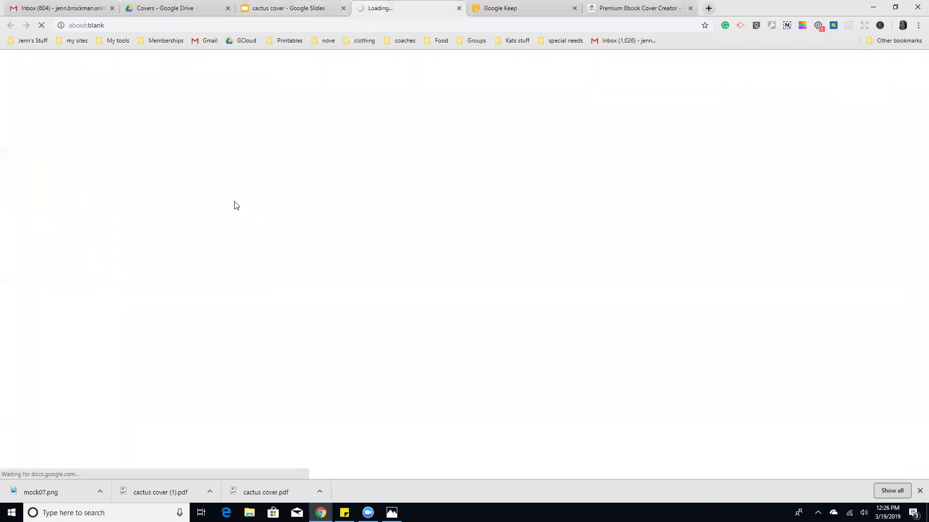
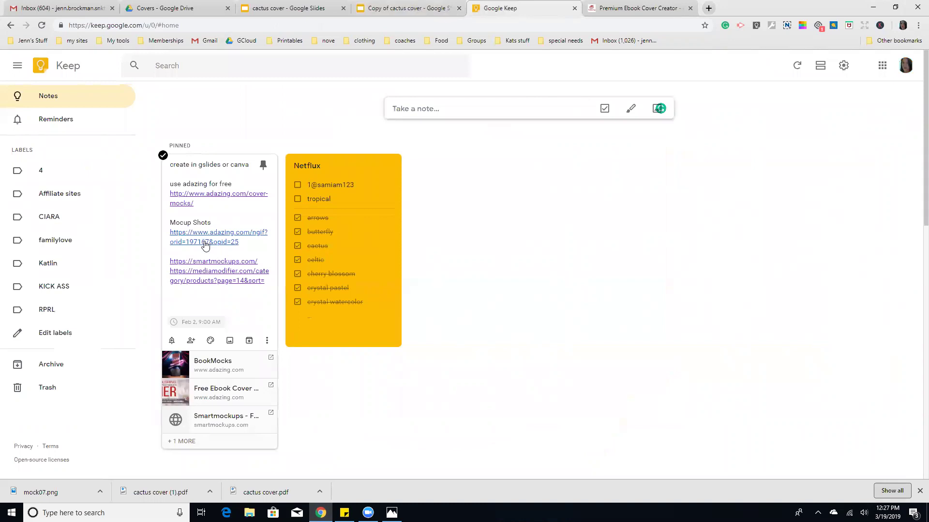
Open the Mocup Shots link from the Google Keep note and choose cactus cover (1).pdf as the upload for the free book GIF
click(204, 242)
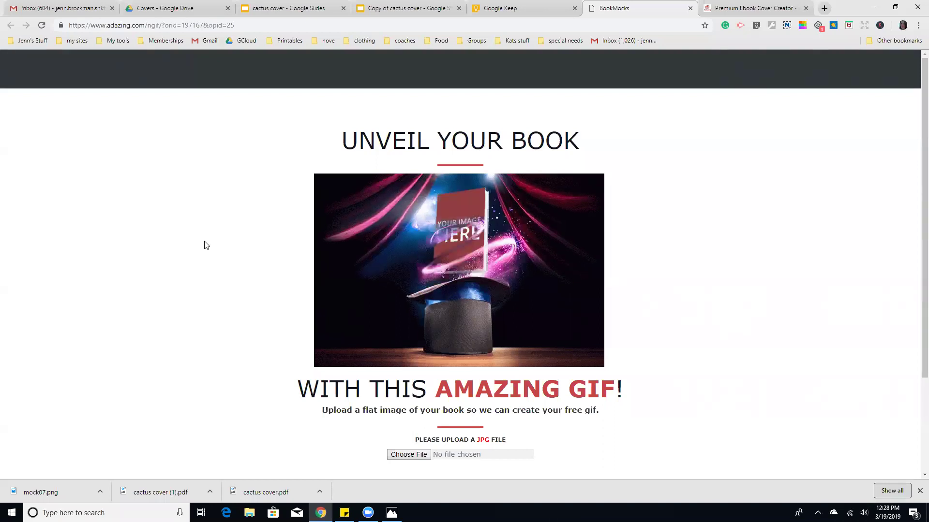
scroll(707, 261, down, 3)
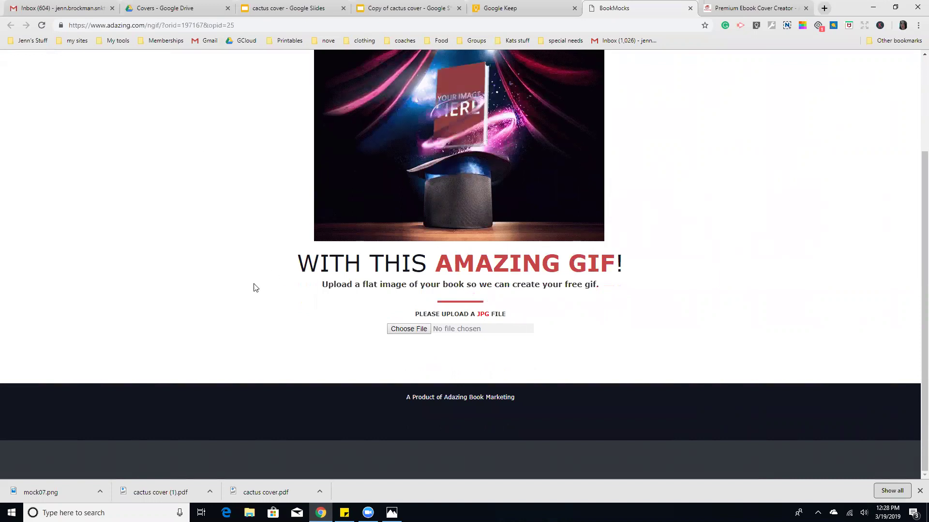
click(406, 329)
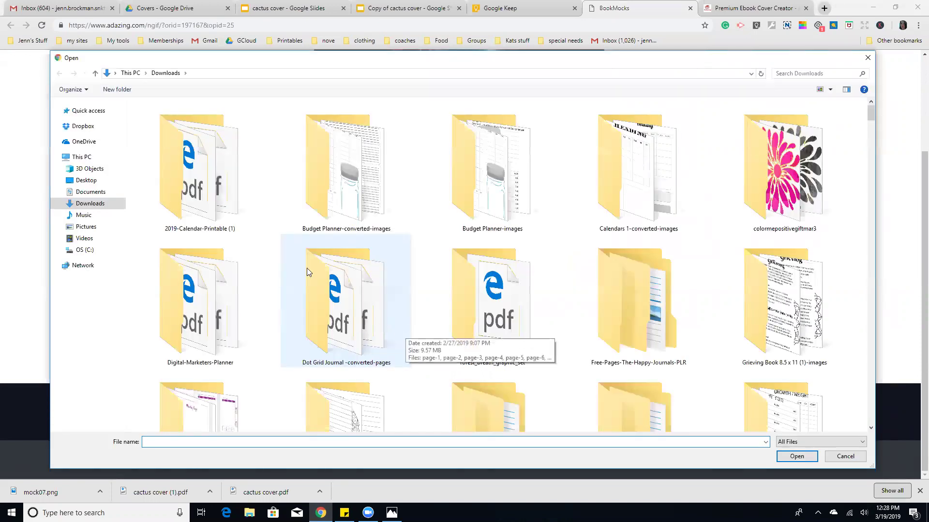
click(798, 73)
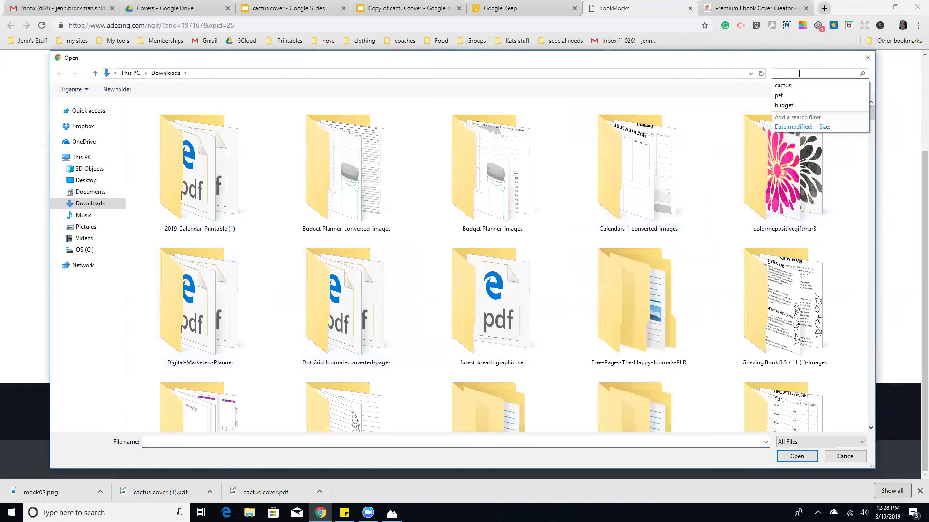
text(c)
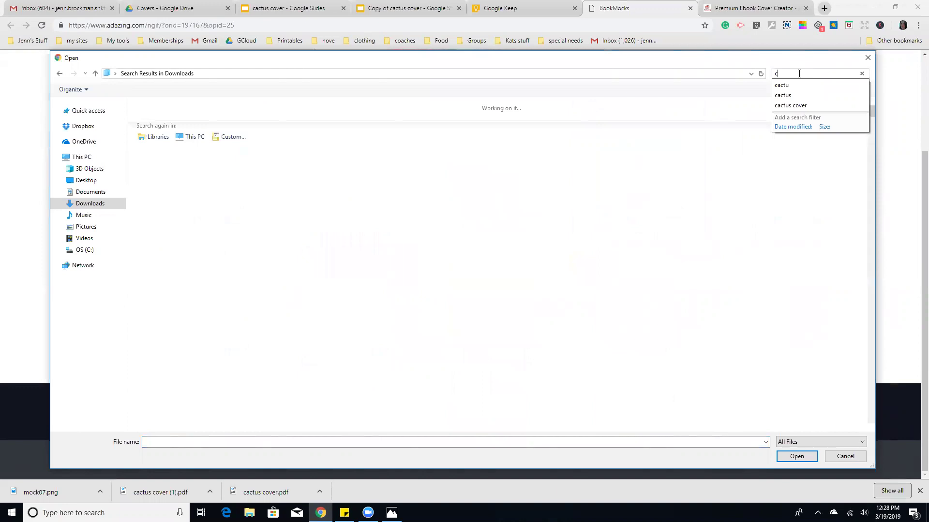
click(797, 98)
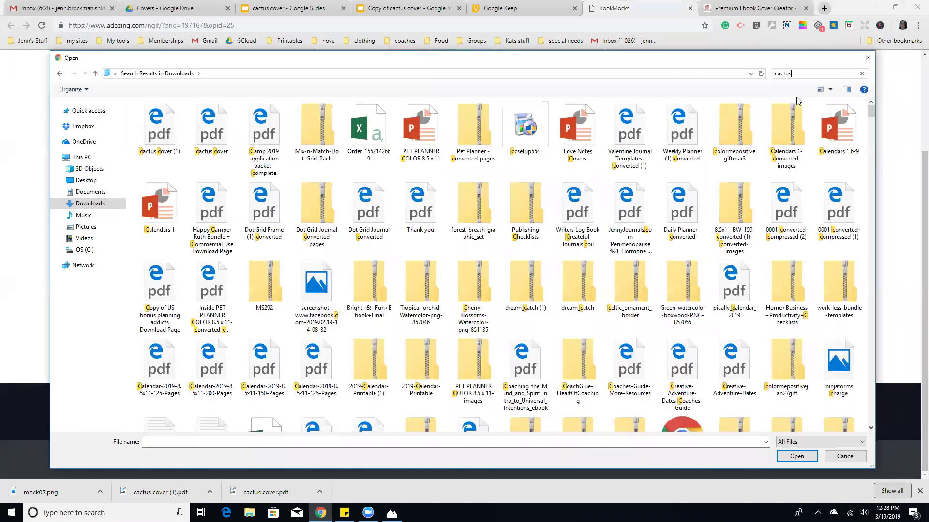
double_click(161, 122)
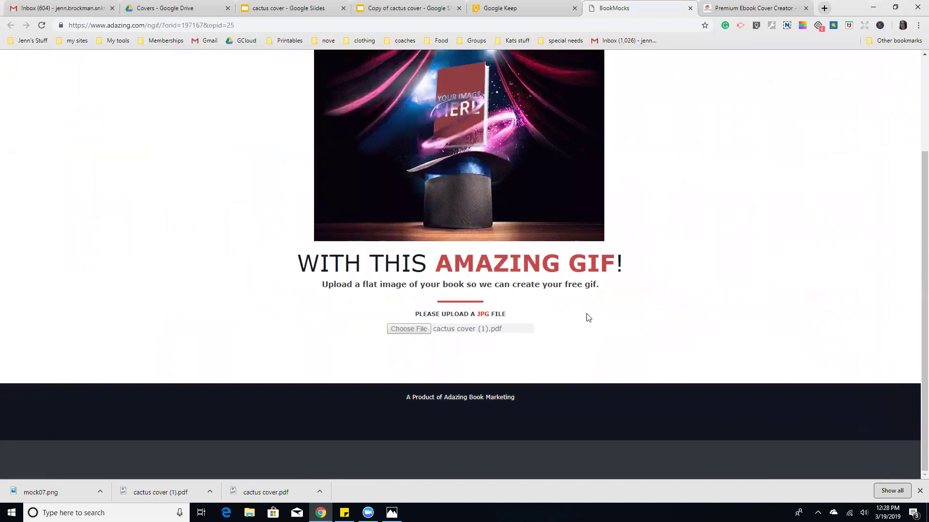
Look over the Unveil Your Book GIF page and close it, returning to Google Keep
scroll(679, 329, up, 3)
scroll(603, 338, down, 3)
scroll(623, 332, up, 2)
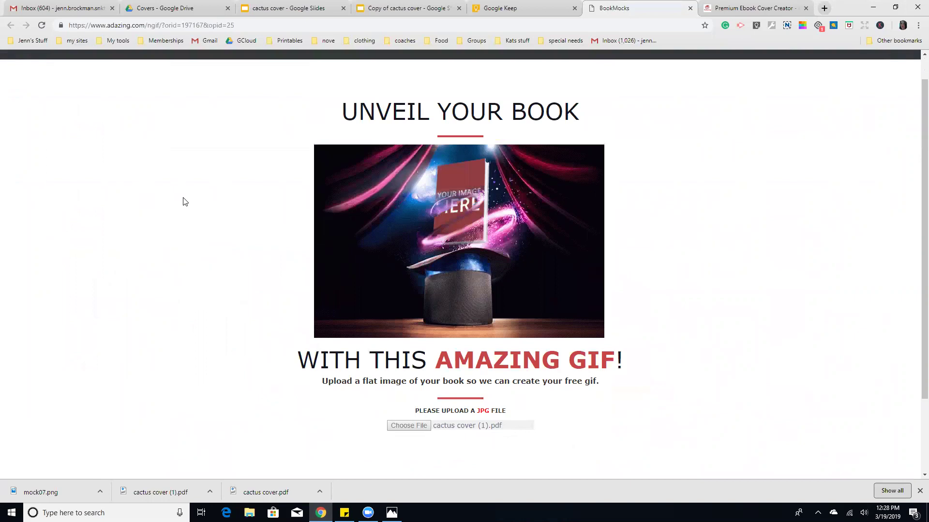
scroll(183, 203, up, 1)
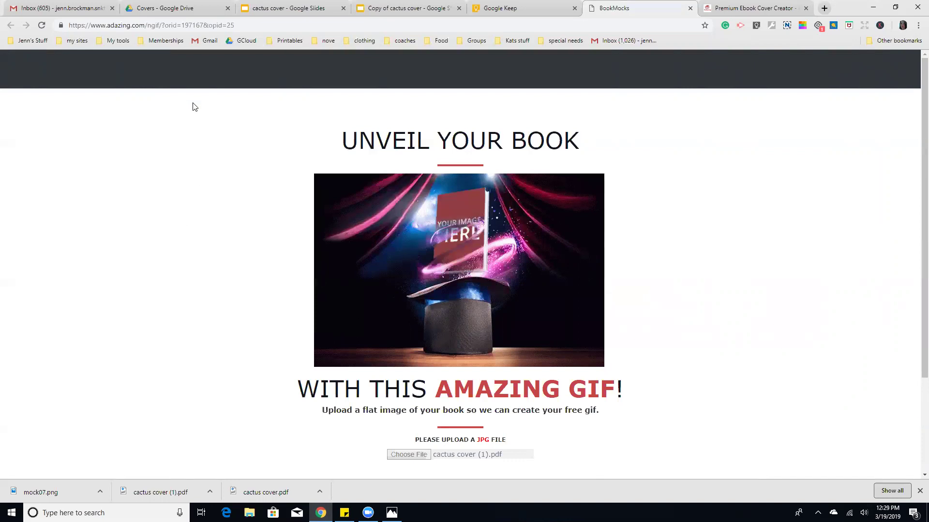
click(690, 8)
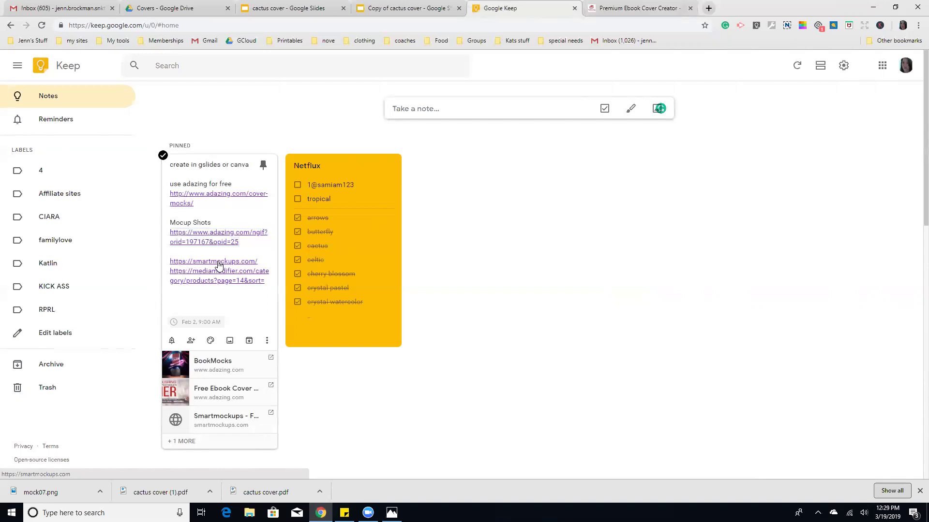
Open the smartmockups.com link from the note and browse its print Stationery mockups filtered to free ones
click(218, 265)
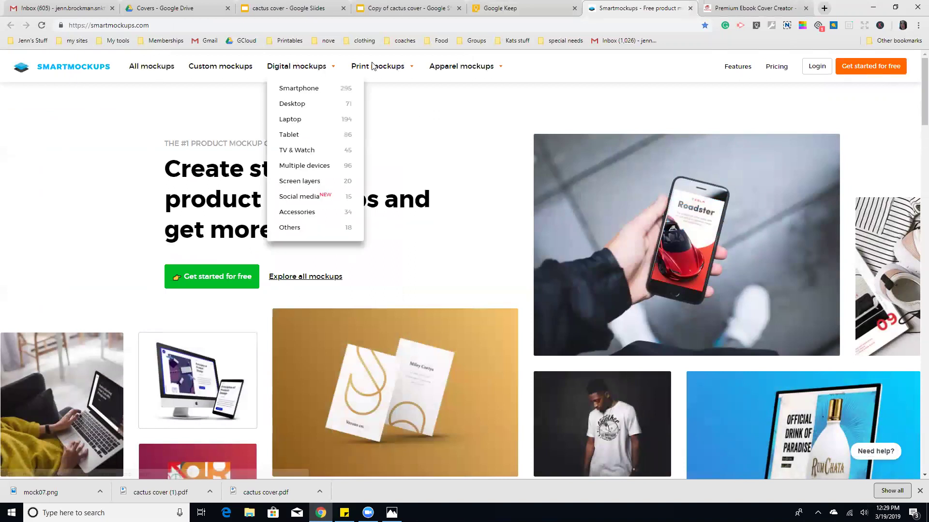
mouse_move(379, 77)
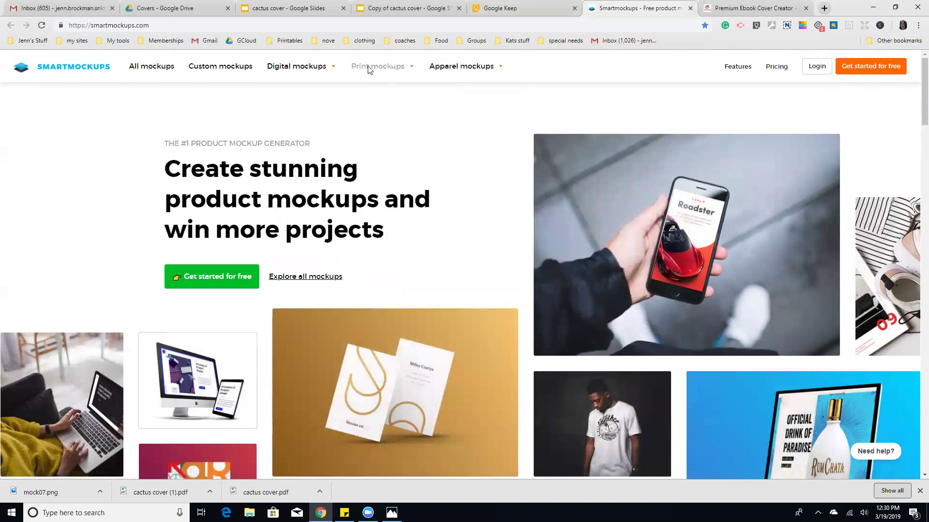
mouse_move(410, 70)
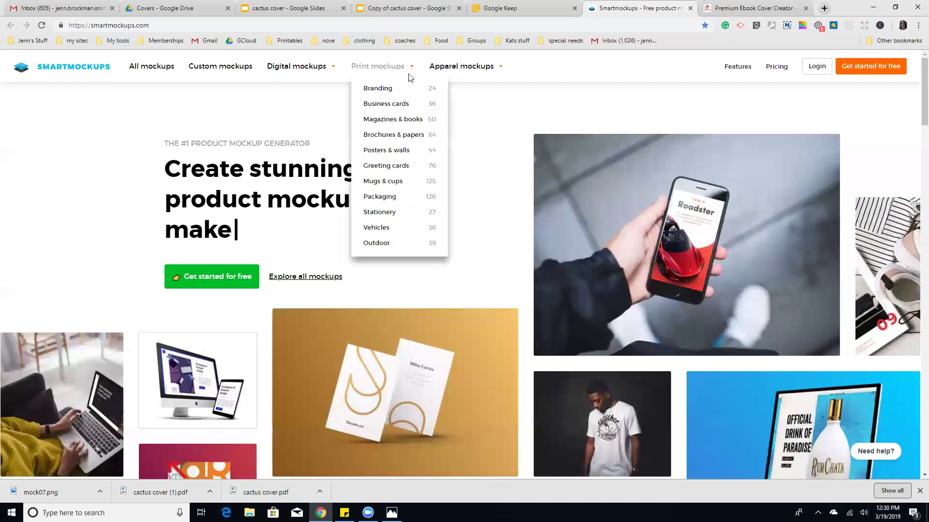
click(386, 211)
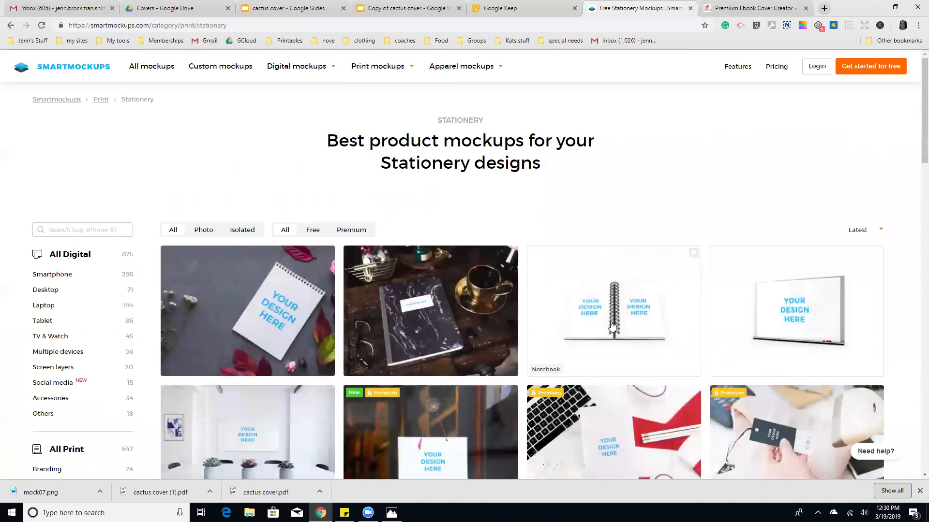
click(312, 232)
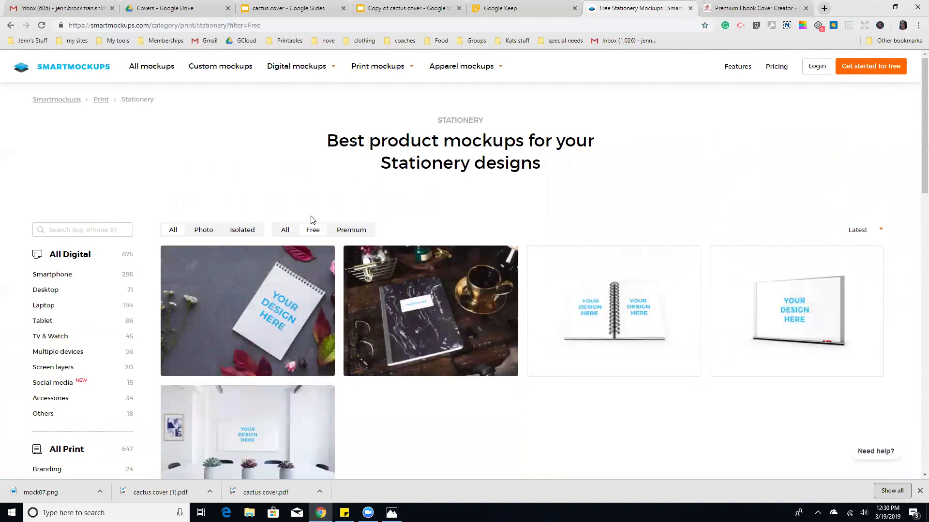
scroll(632, 216, down, 3)
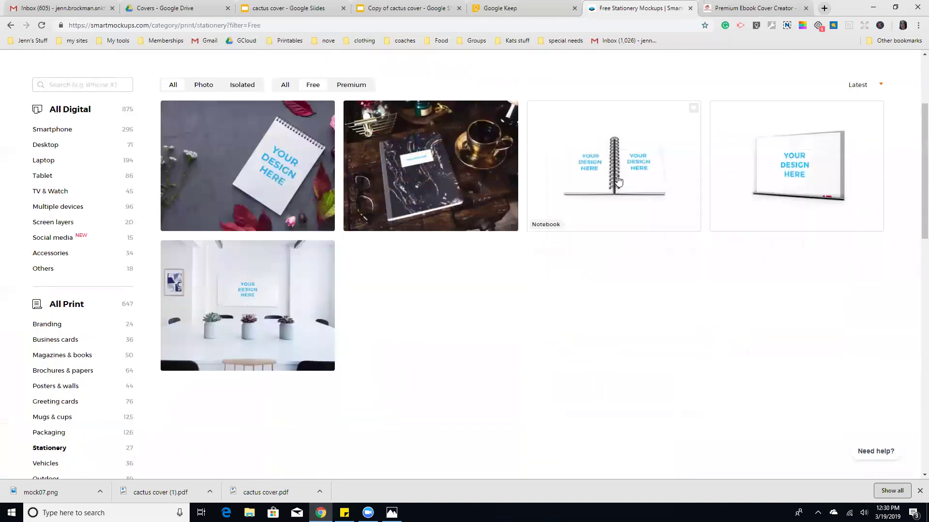
View the open spiral Notebook mockup's upload options, go back to the Stationery list and close Smartmockups
click(618, 180)
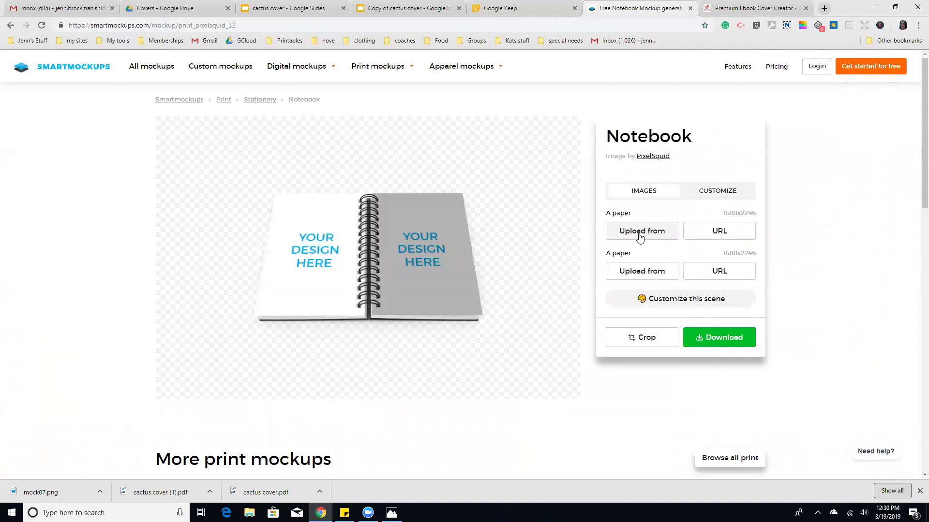
click(11, 25)
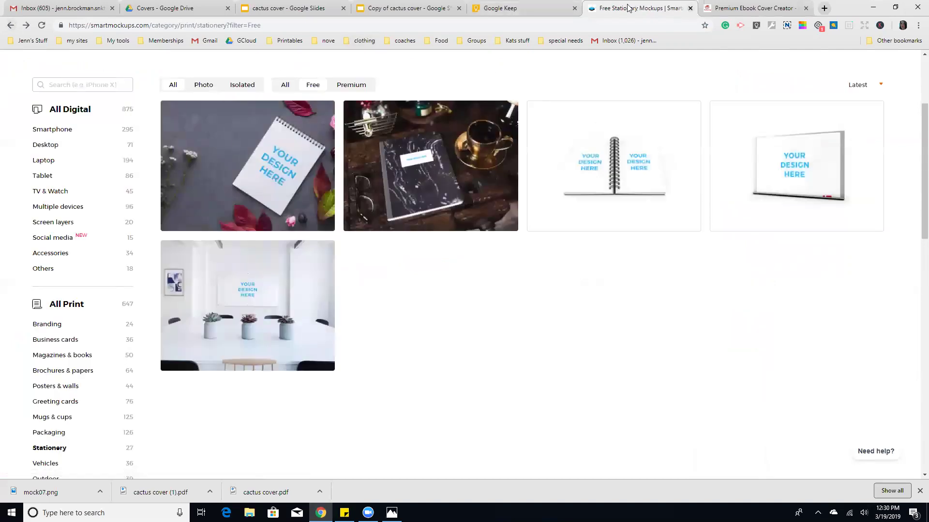
key(ctrl+w)
Open the mediamodifier.com link from the note and browse its product mockups down to the book cover designs
click(210, 283)
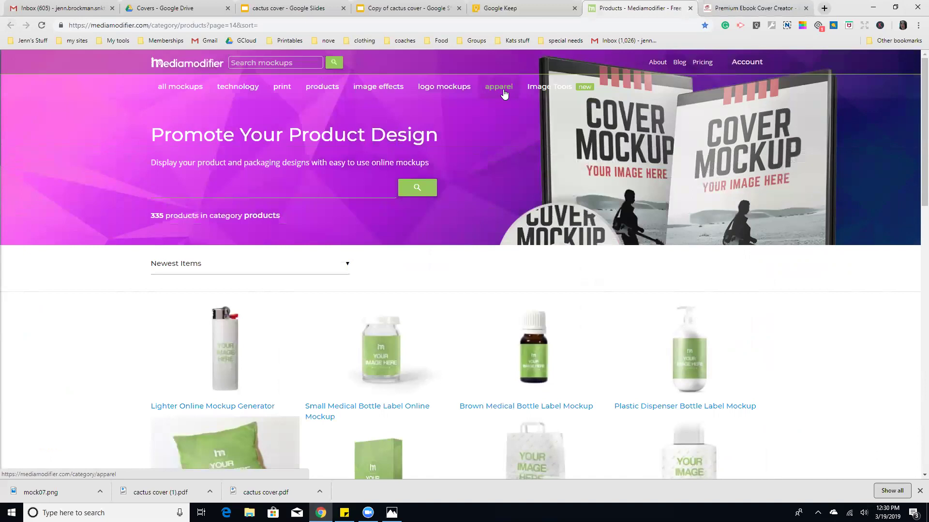
scroll(438, 284, down, 4)
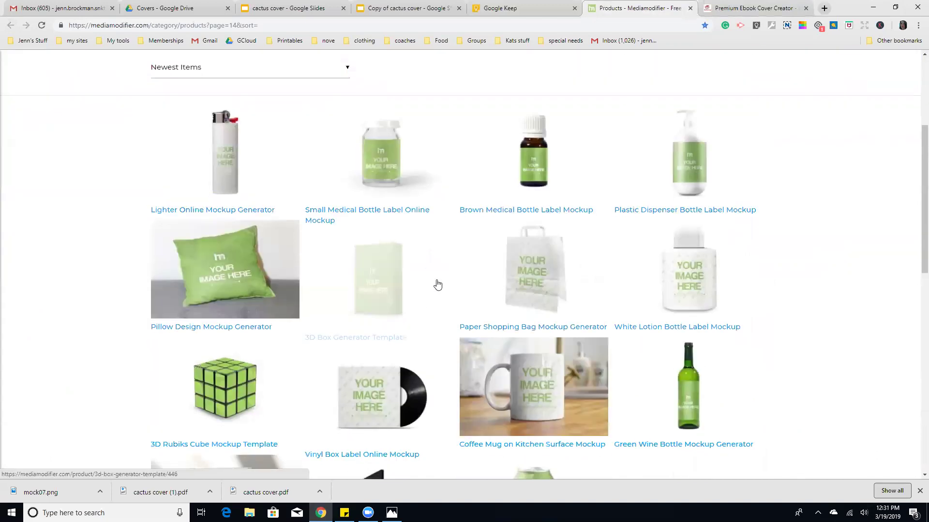
scroll(445, 266, down, 5)
scroll(783, 251, down, 2)
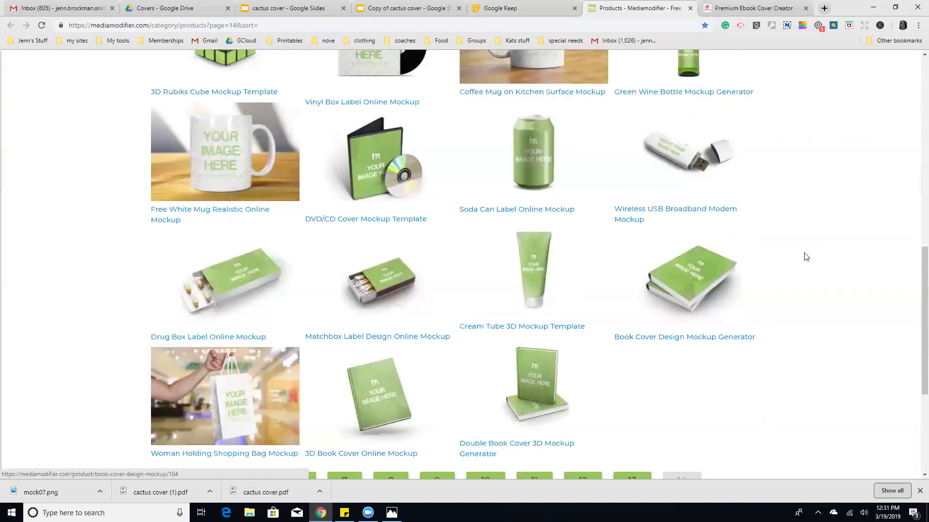
Finish looking over the product mockups, open the print category and browse its first page of designs
scroll(806, 256, down, 4)
scroll(806, 256, up, 3)
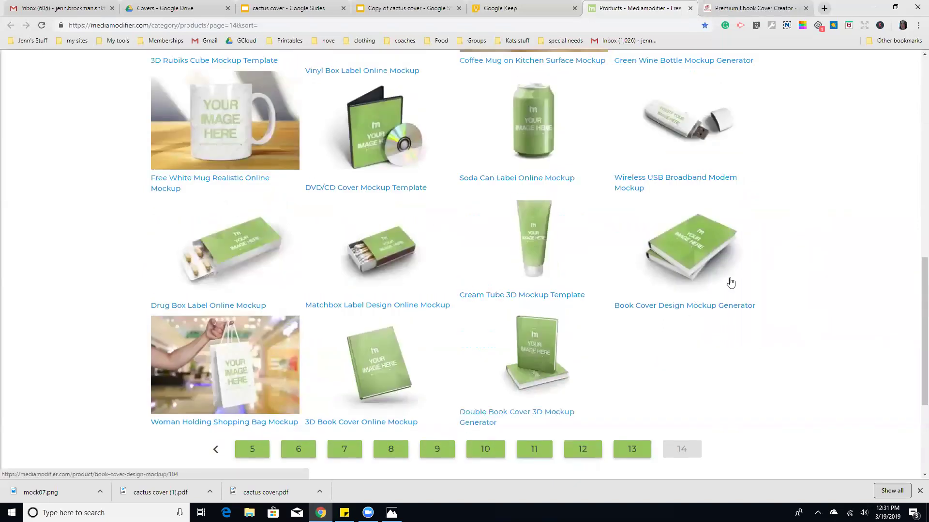
scroll(837, 164, up, 12)
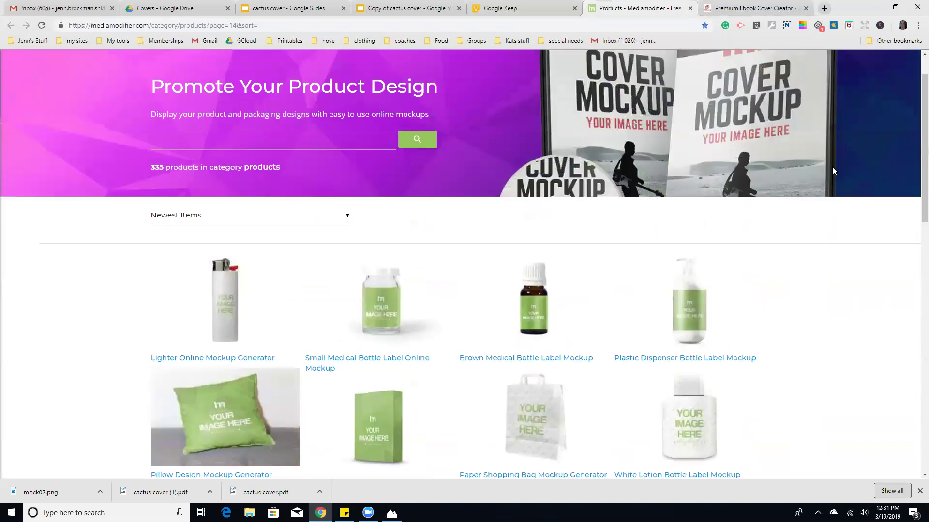
scroll(338, 95, up, 1)
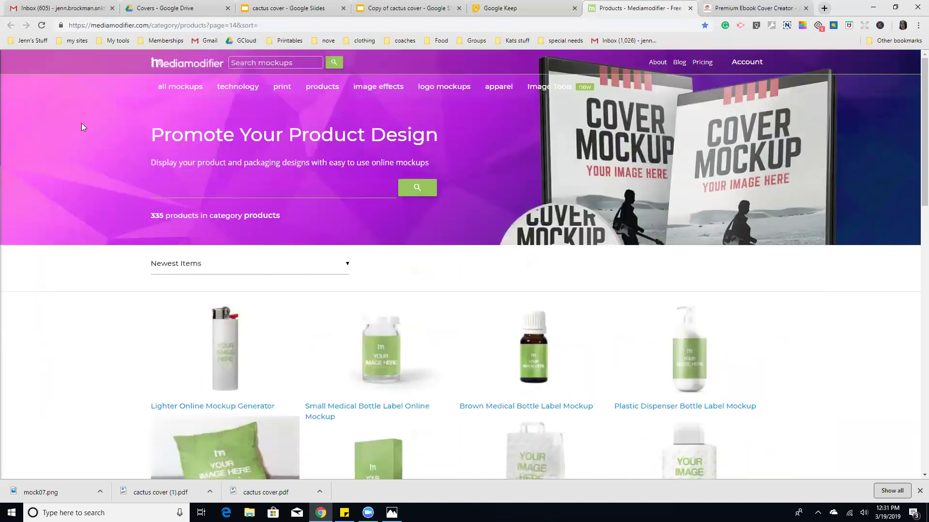
click(284, 87)
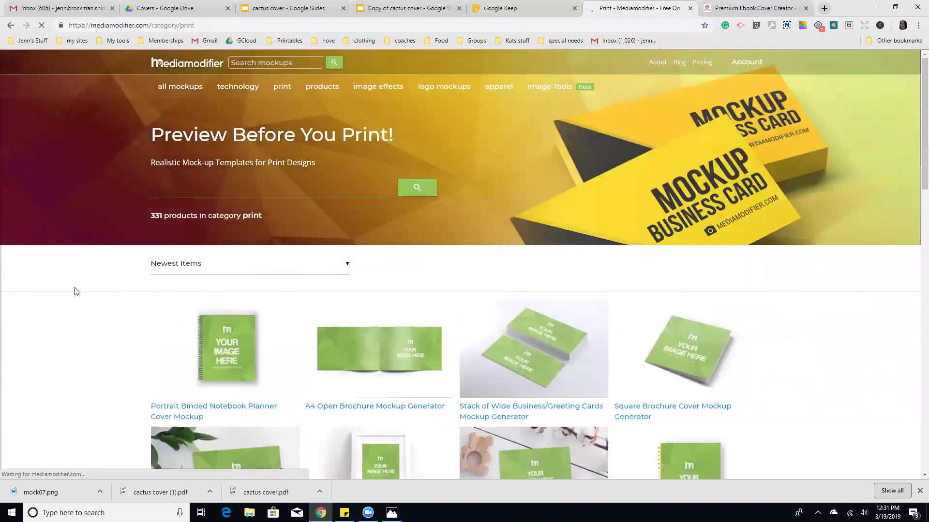
scroll(92, 274, down, 2)
scroll(99, 267, down, 2)
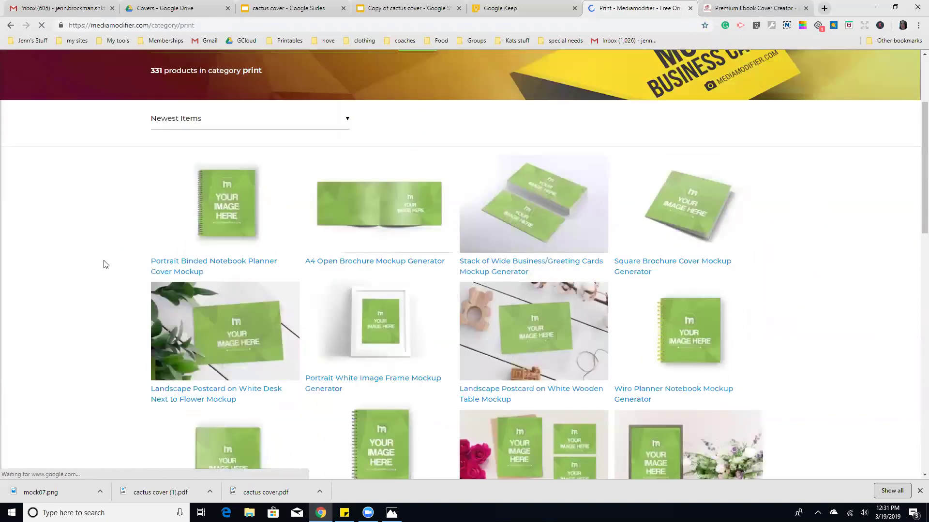
scroll(104, 265, down, 3)
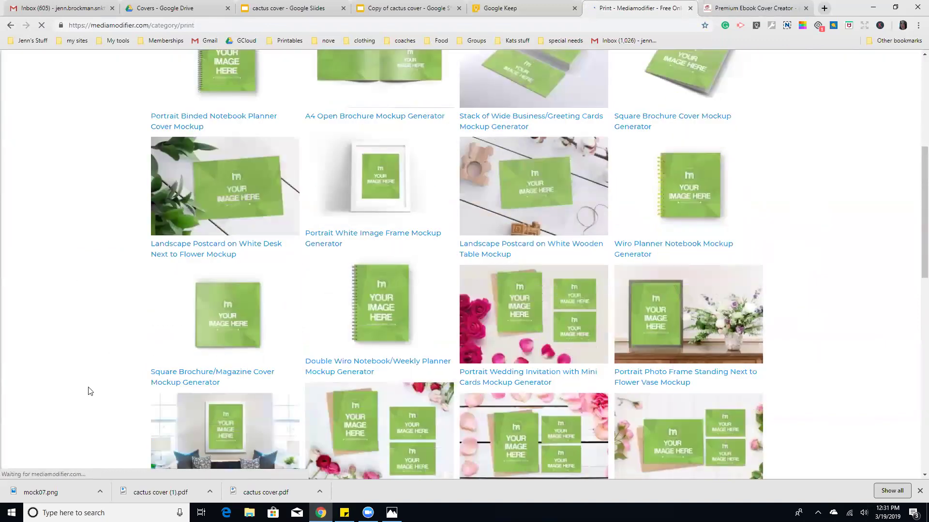
scroll(92, 387, down, 3)
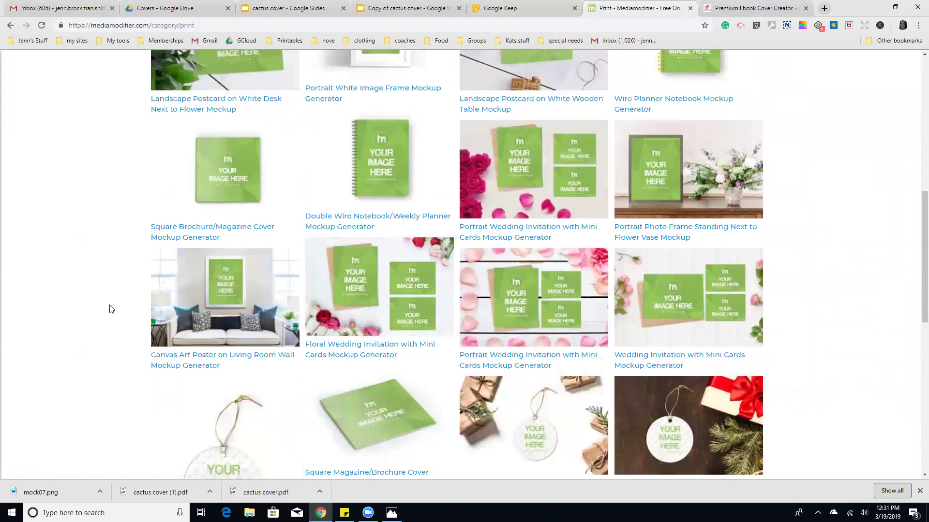
scroll(110, 309, down, 9)
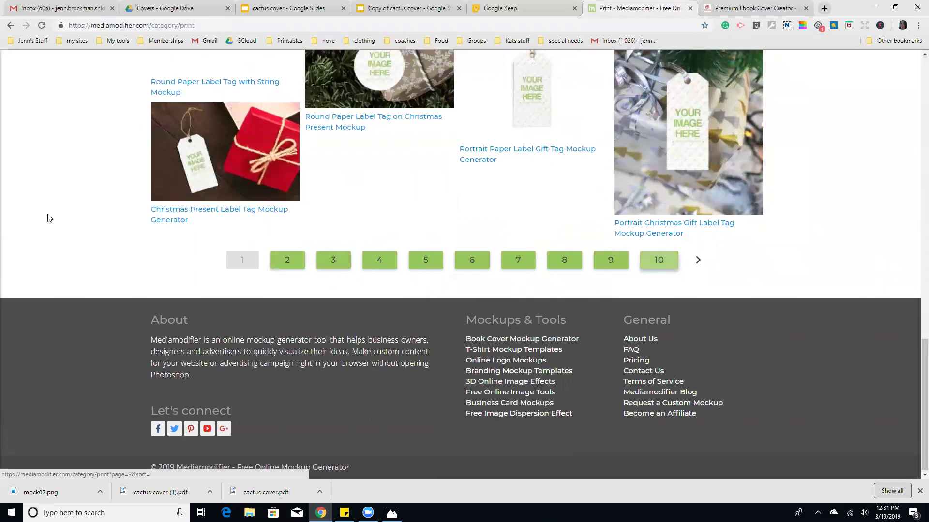
scroll(114, 209, up, 16)
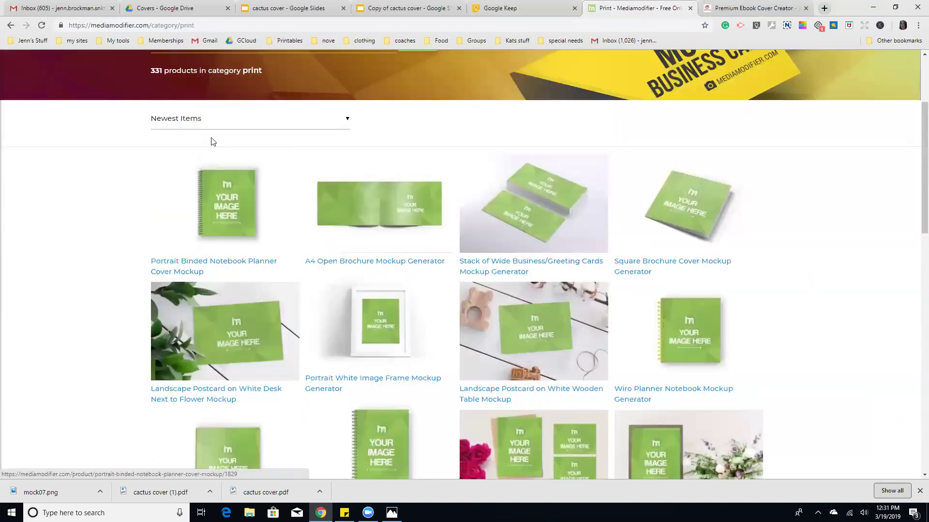
Open the Portrait Binded Notebook Planner Cover Mockup and start editing its template online
click(226, 186)
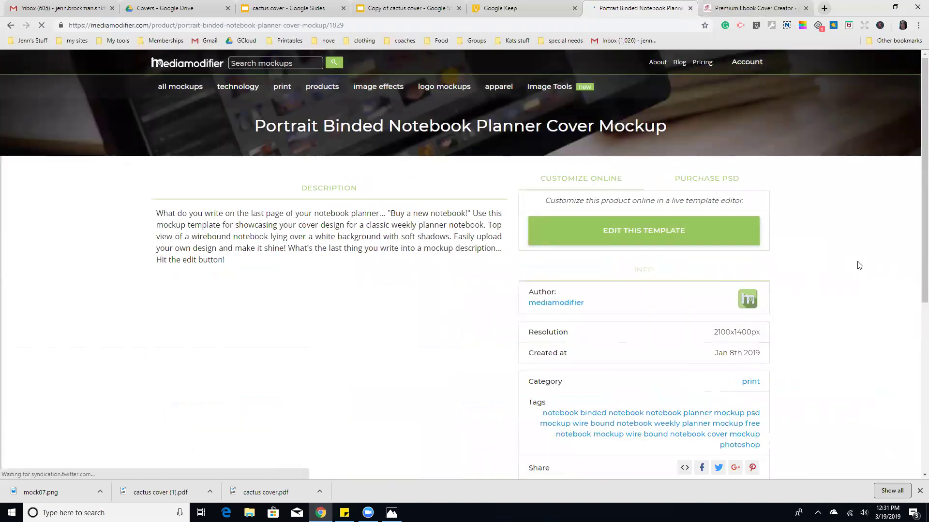
scroll(859, 265, down, 3)
scroll(859, 266, up, 5)
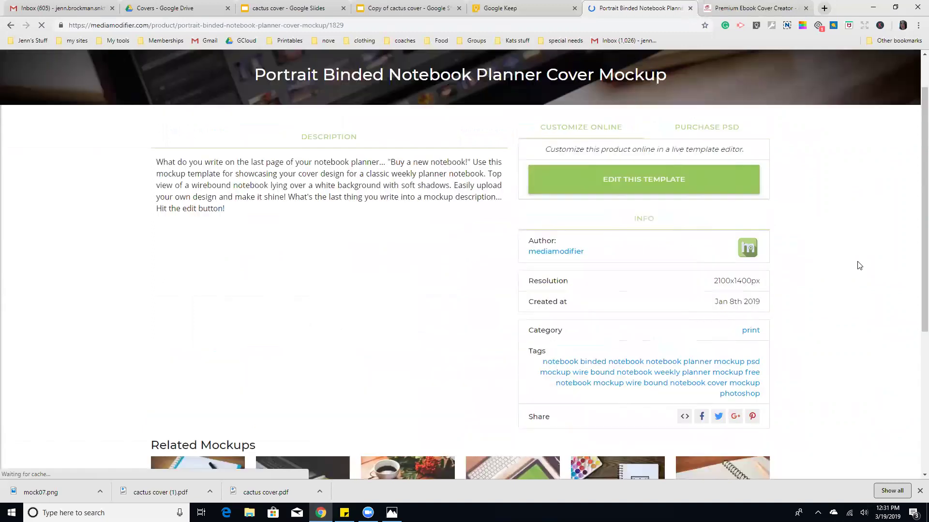
click(633, 188)
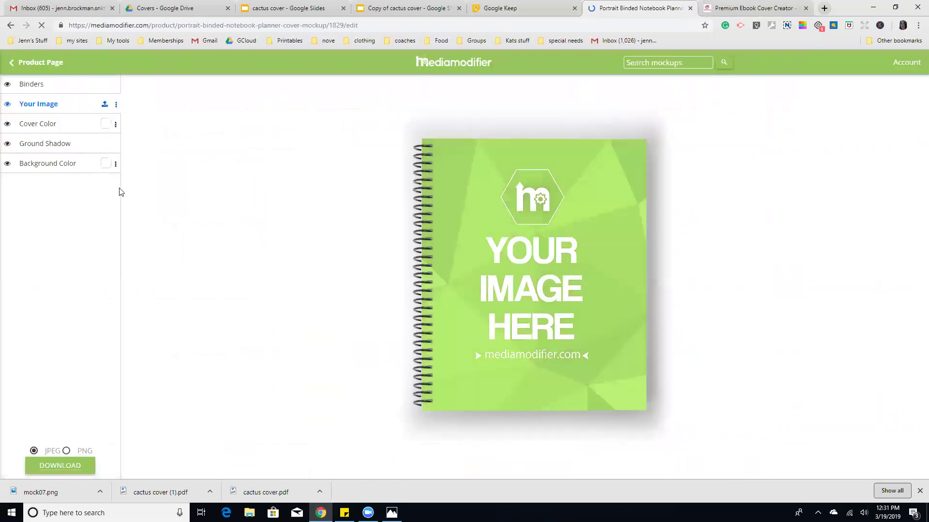
Upload a cactus file found in Downloads as the notebook's Your Image layer and apply the crop
click(107, 124)
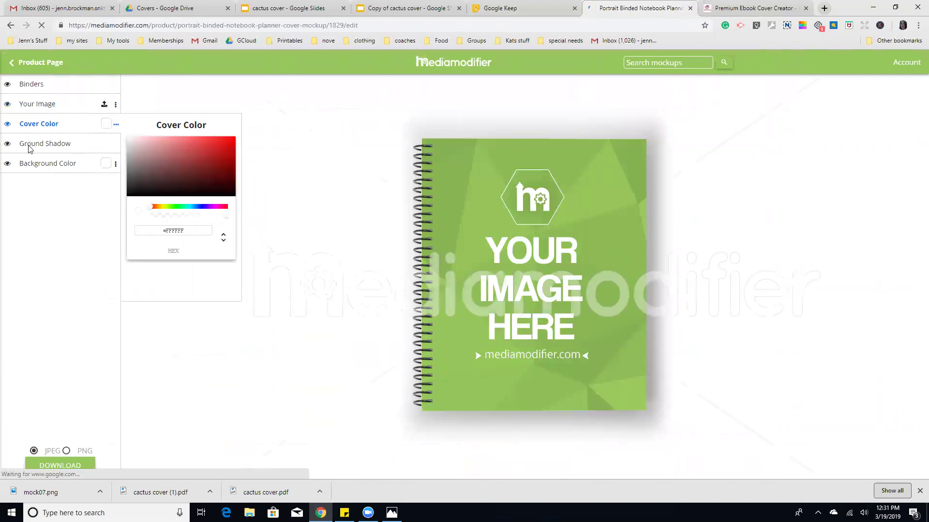
click(42, 105)
click(171, 189)
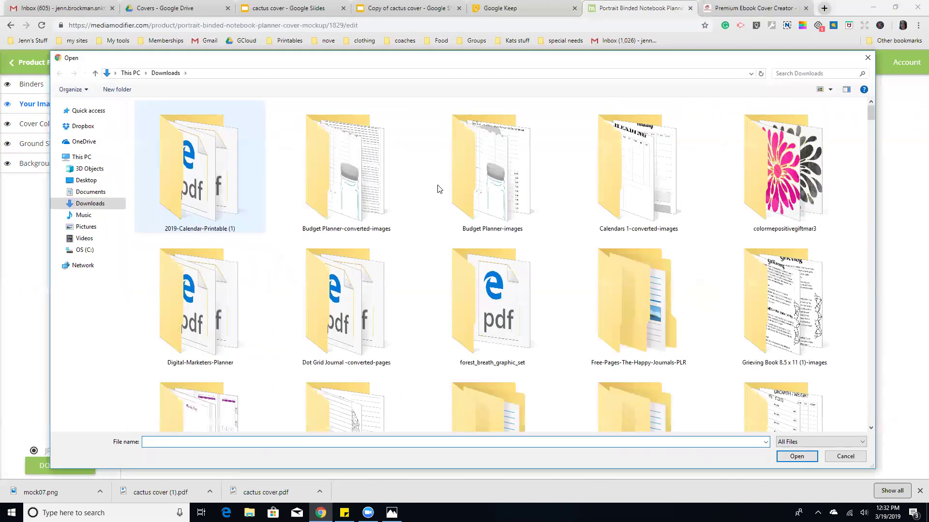
click(846, 75)
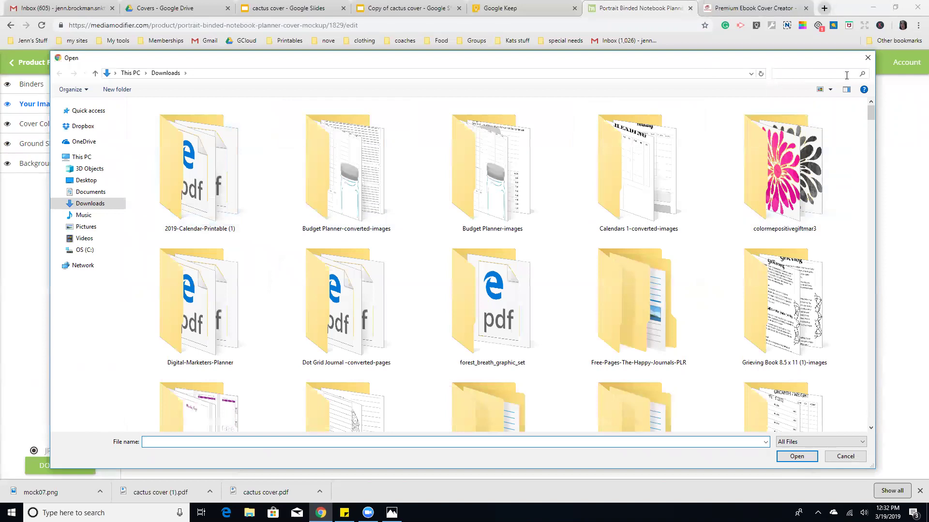
click(827, 84)
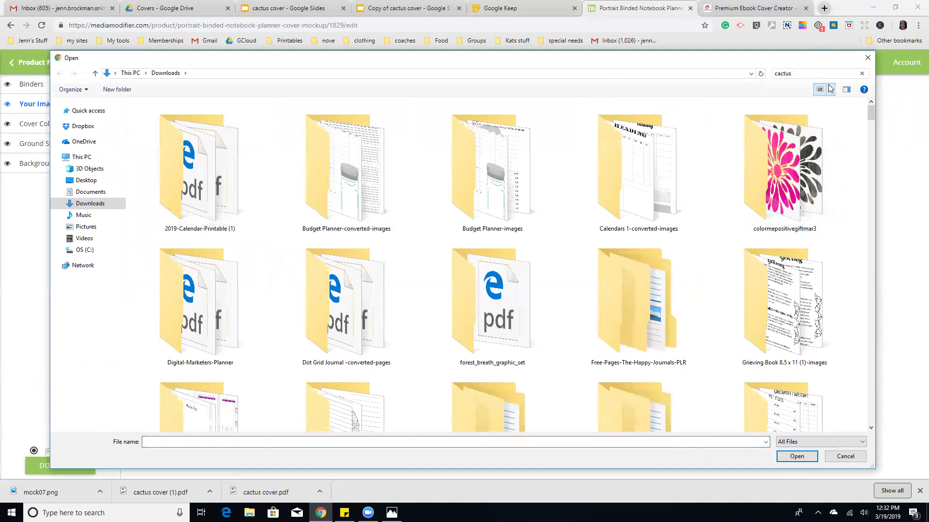
click(166, 154)
double_click(168, 155)
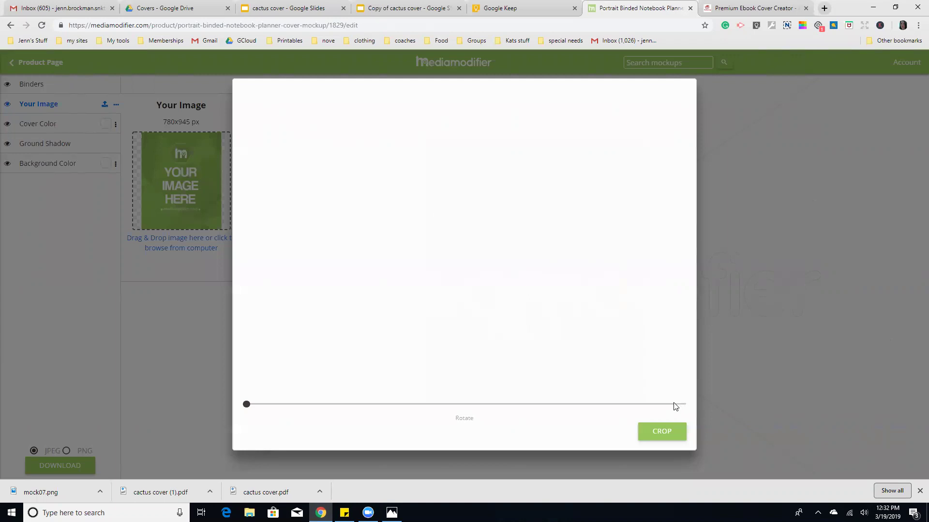
click(660, 435)
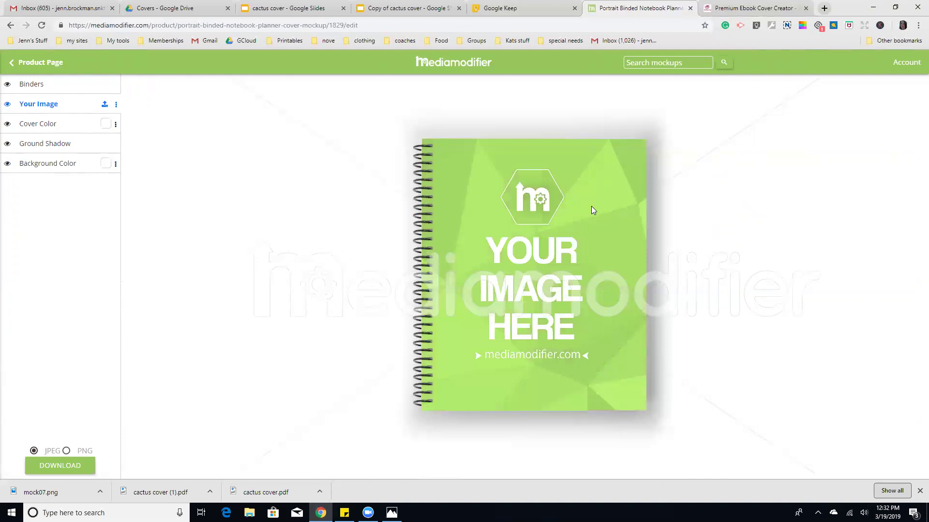
Close Mediamodifier and the Premium Ebook Cover Creator page, returning to Google Keep
click(690, 8)
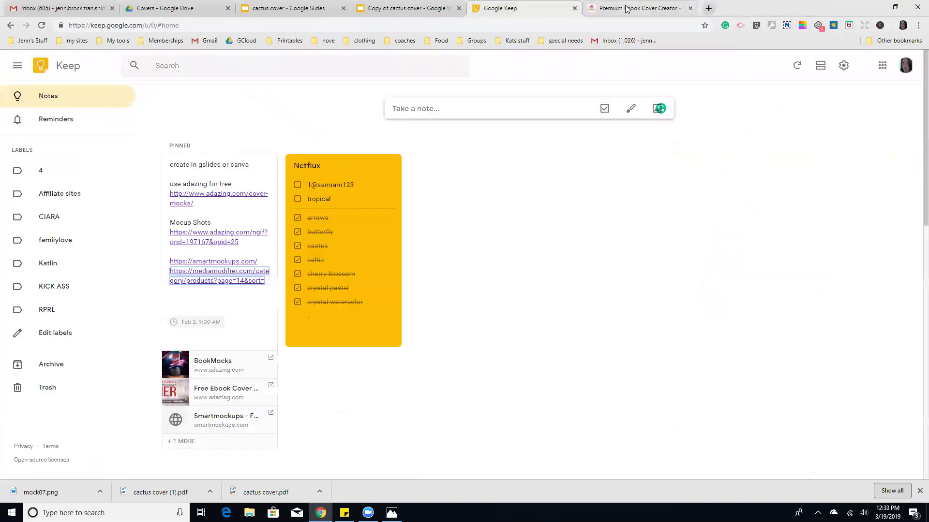
click(627, 9)
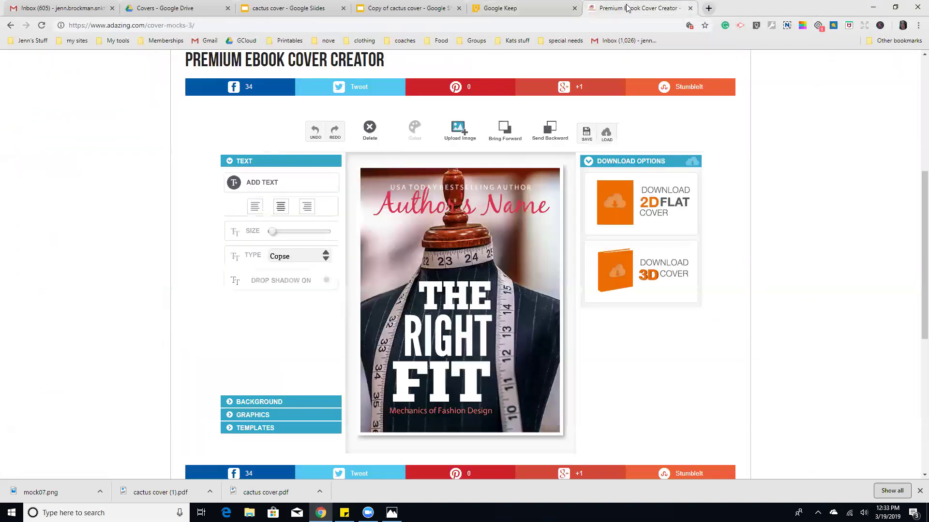
click(689, 9)
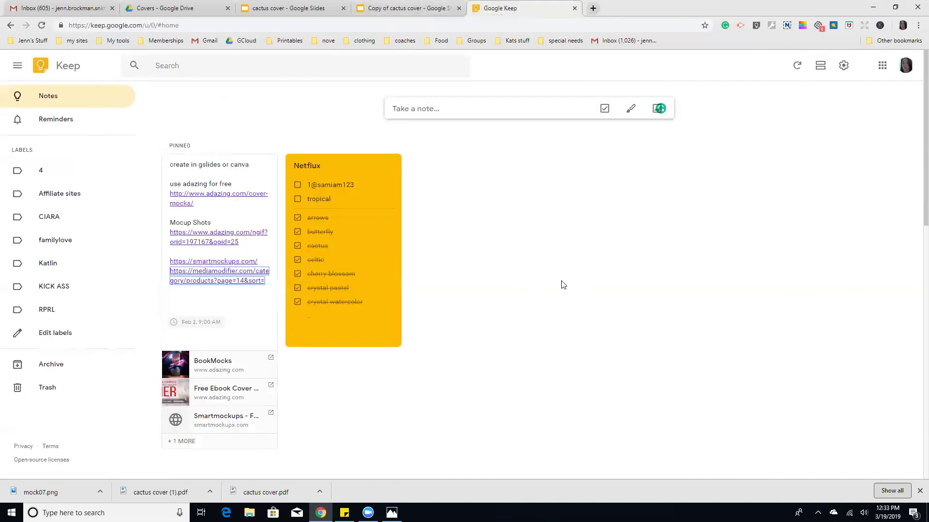
Copy the smartmockups.com and mediamodifier.com links in the note to below the adazing.com/cover-mocks link
click(272, 285)
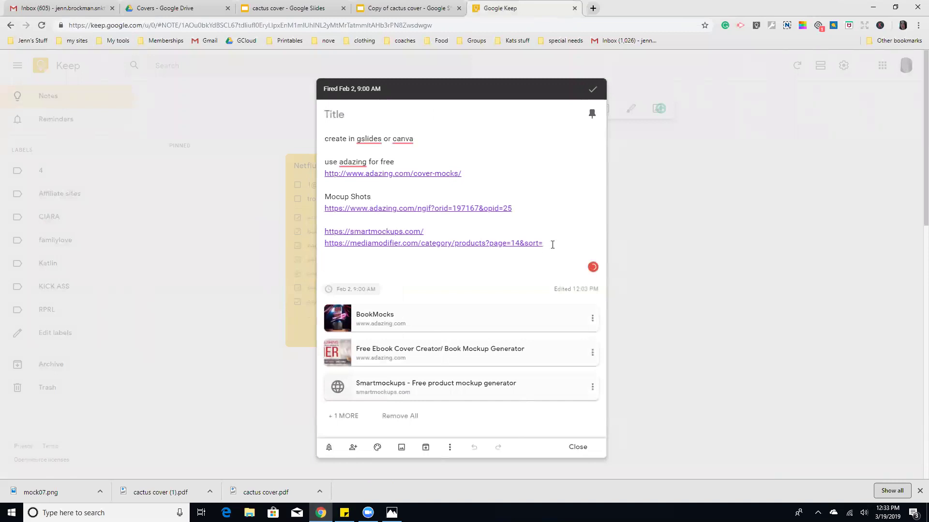
drag(542, 243, 314, 222)
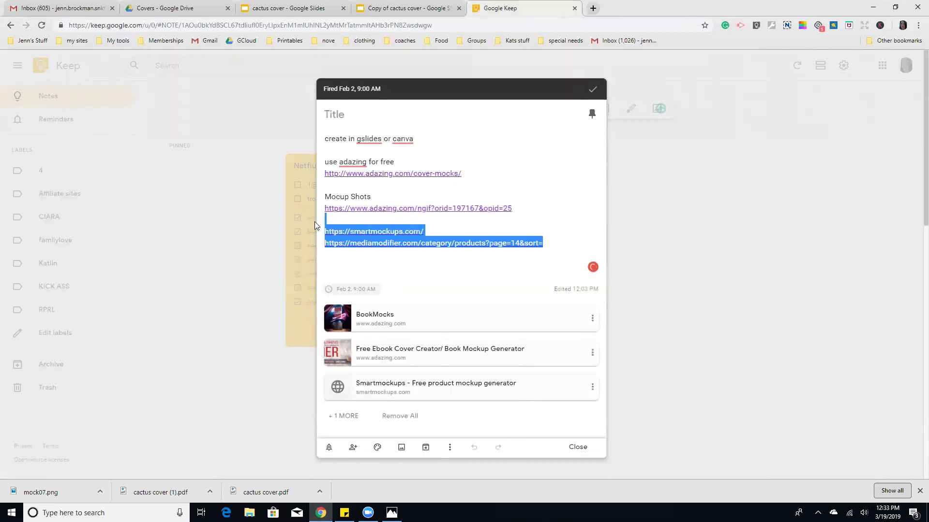
drag(544, 243, 320, 231)
right_click(335, 231)
click(368, 266)
click(381, 185)
right_click(381, 185)
click(434, 258)
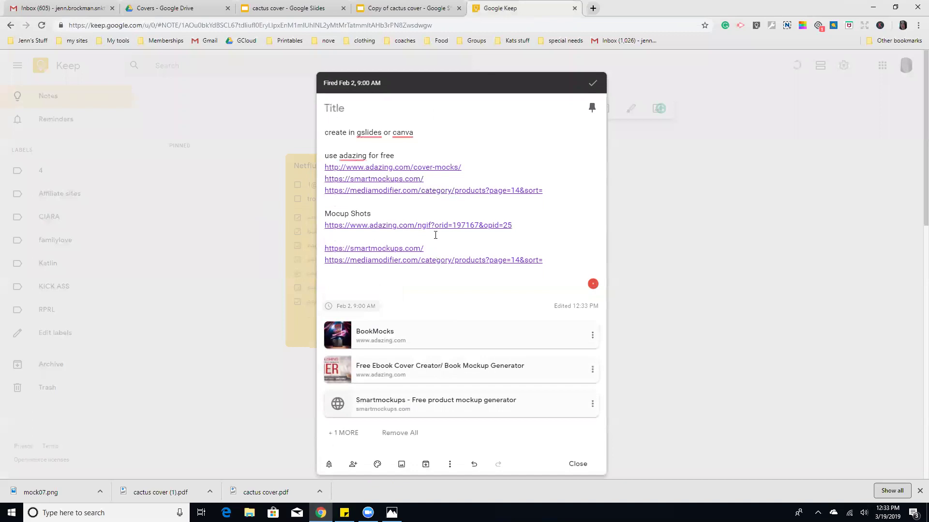
Copy the "use adazing for free" section of the note together with its three links
drag(549, 192, 325, 155)
right_click(370, 155)
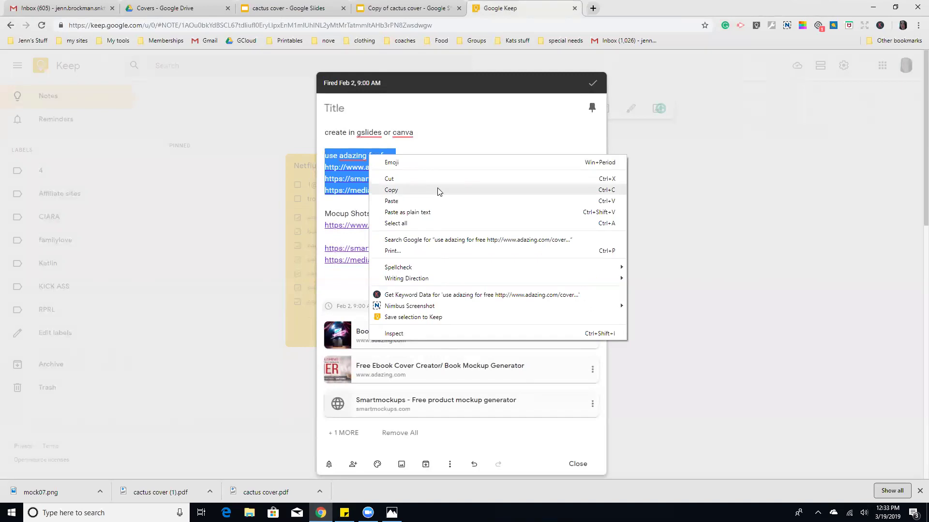
click(438, 191)
click(427, 204)
drag(429, 204, 566, 259)
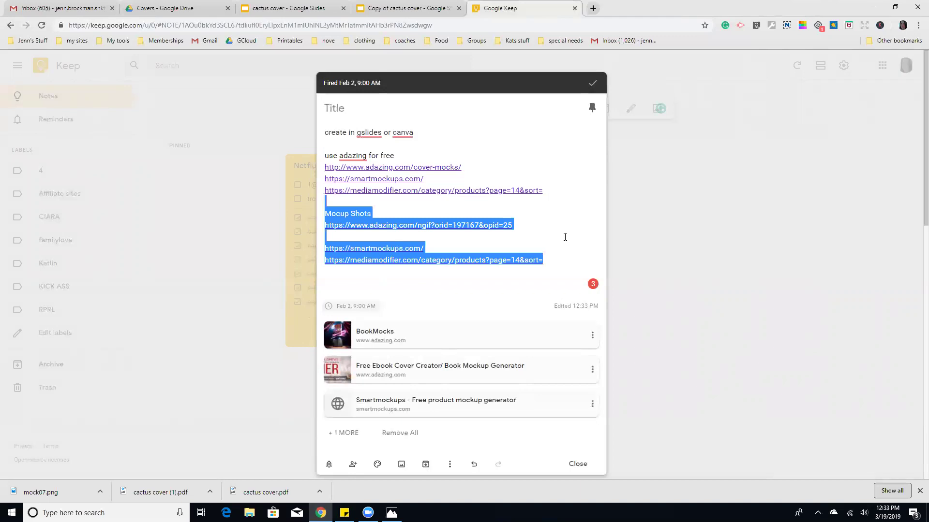
click(553, 206)
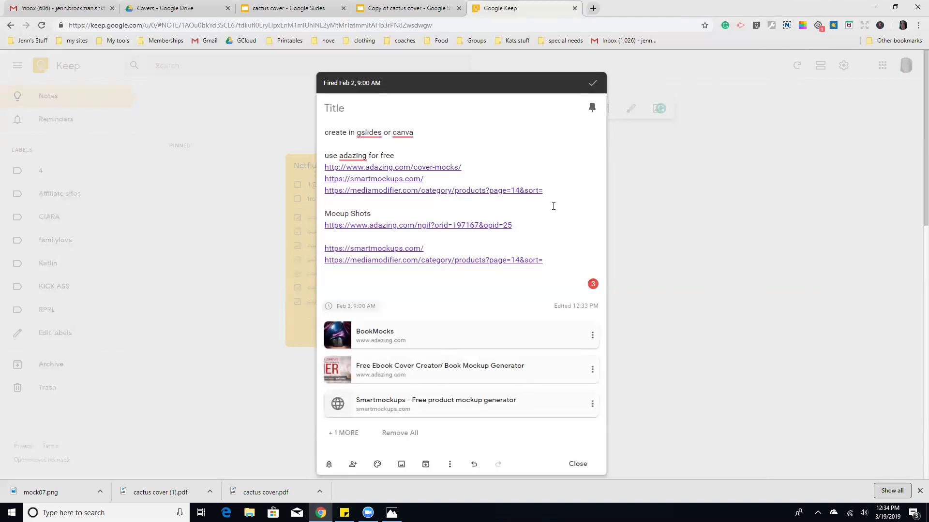
Insert a blank line between the smartmockups.com and mediamodifier.com links at the end of the note and close it
click(444, 249)
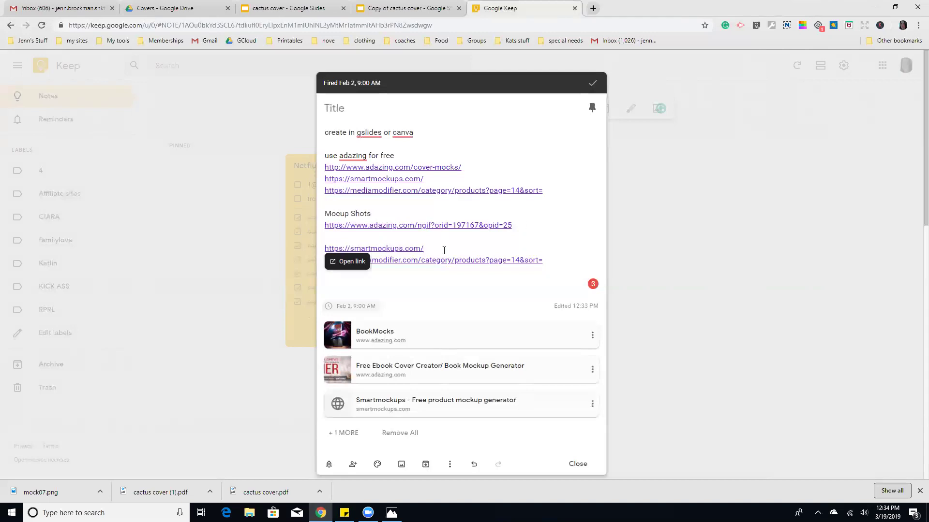
key(Return)
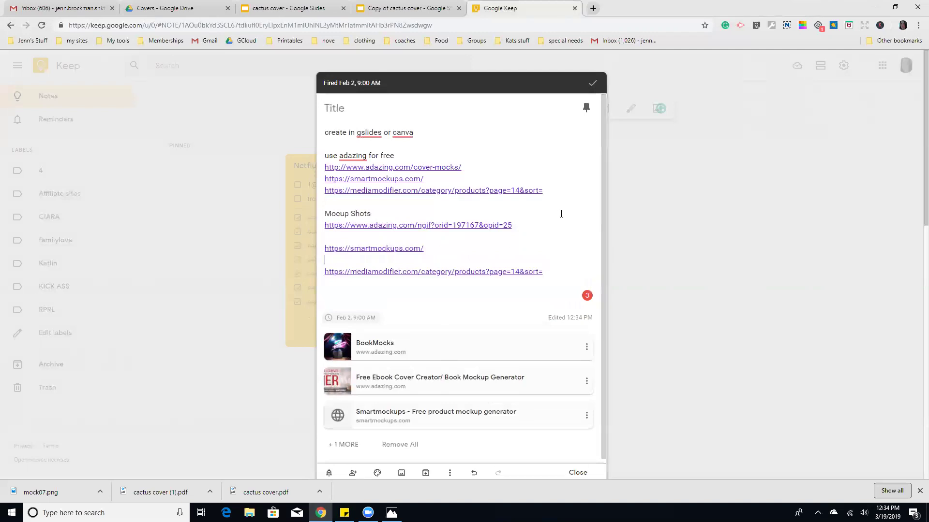
click(219, 233)
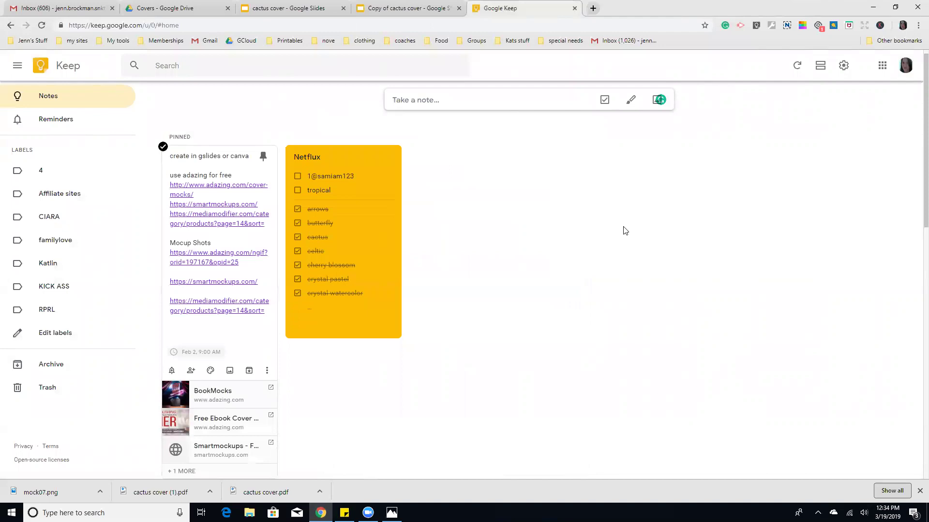
Close the Copy of cactus cover presentation and delete the cactus quote slide from the cactus cover presentation
click(394, 6)
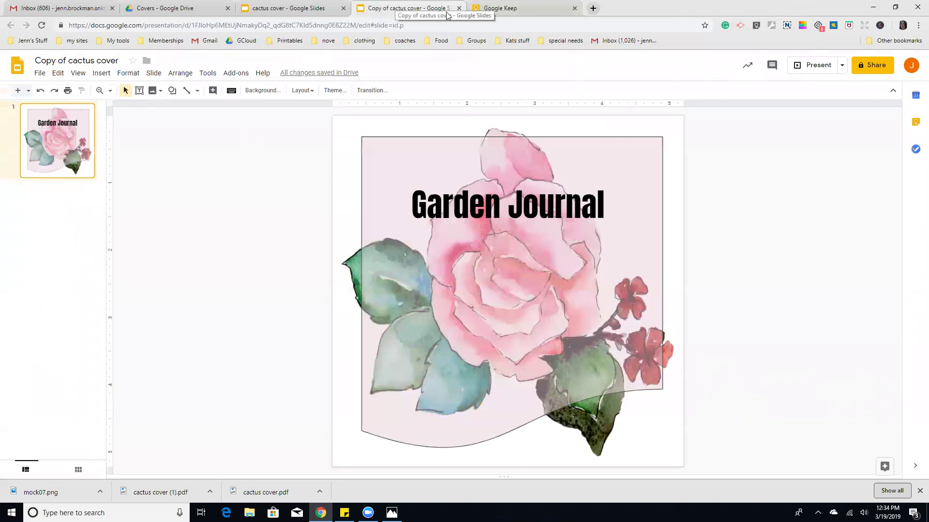
key(ctrl+w)
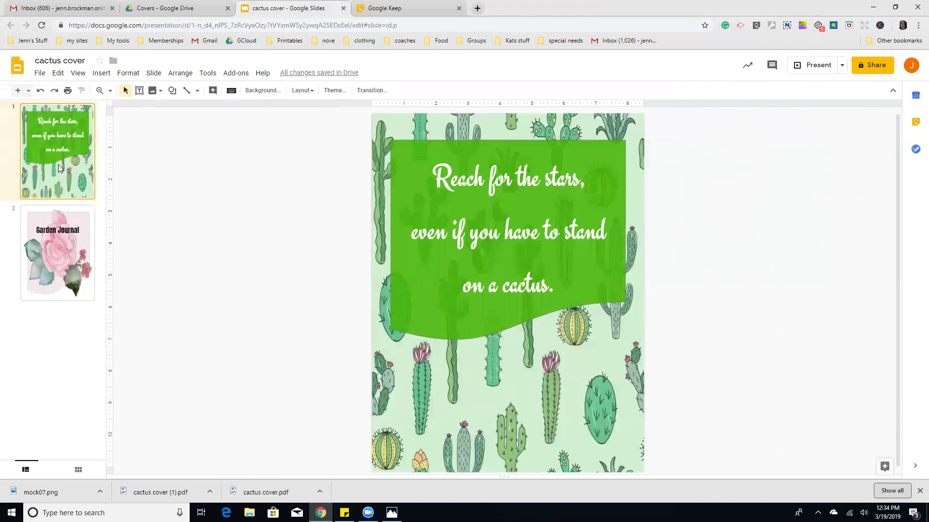
key(Delete)
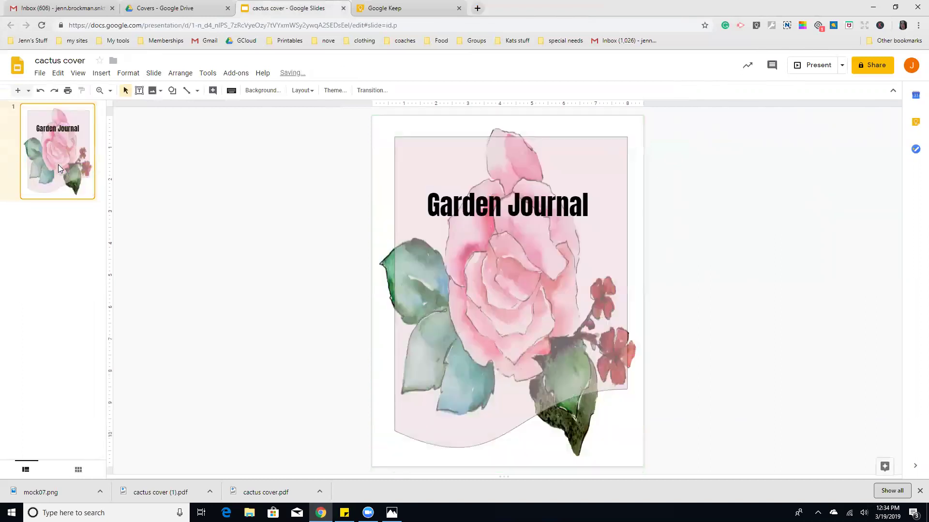
Download the Garden Journal cover presentation as a Microsoft PowerPoint (.pptx) file
click(40, 74)
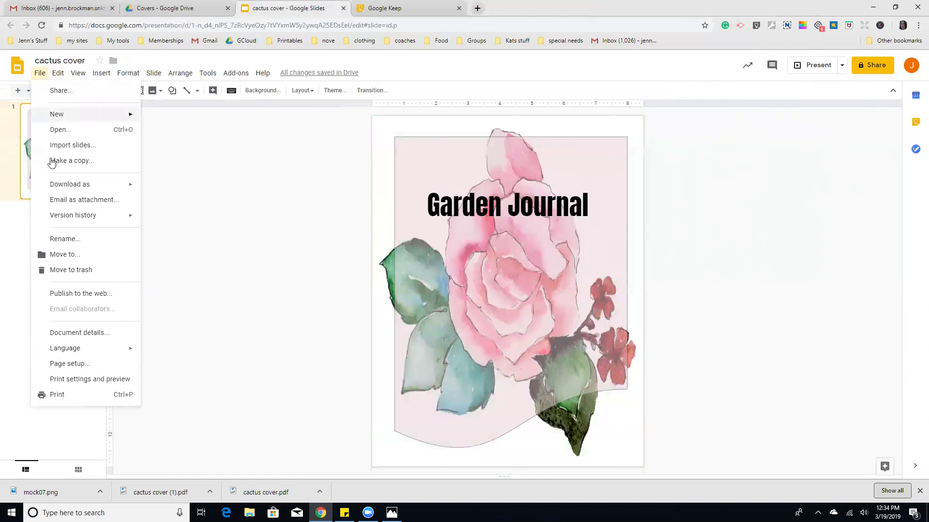
mouse_move(80, 190)
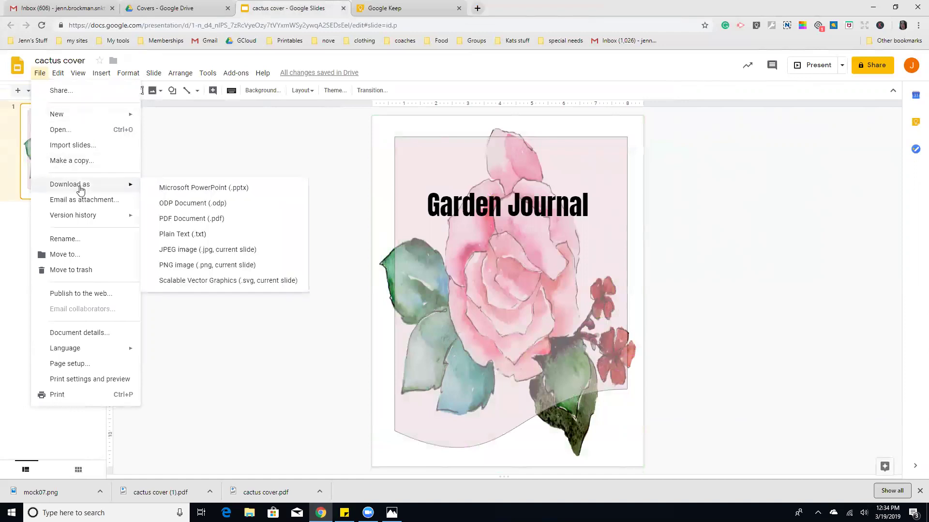
click(182, 190)
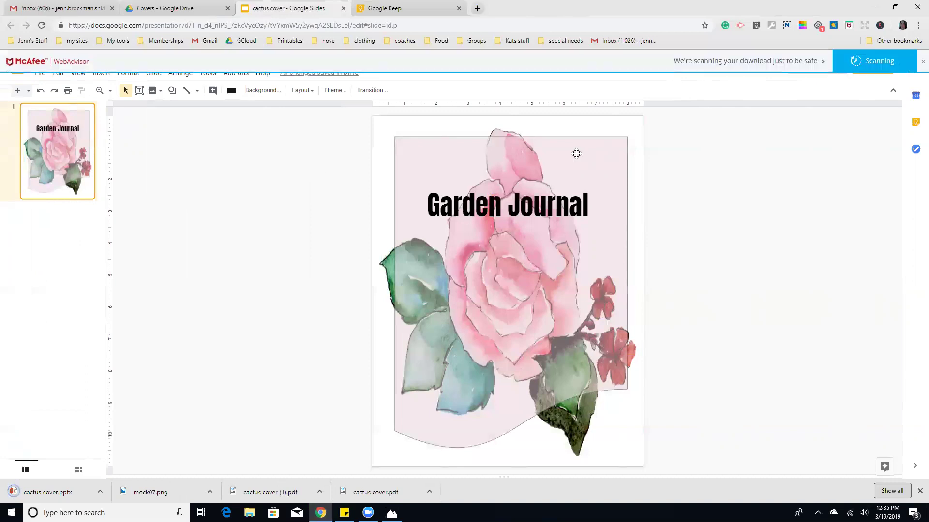
Convert the downloaded cactus cover.pptx to PDF with Smallpdf's PPT to PDF tool
click(801, 26)
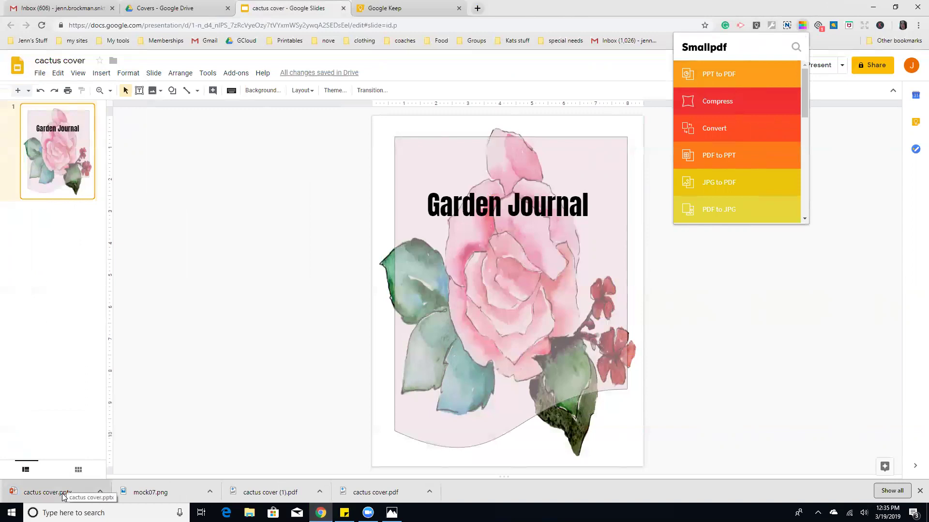
drag(63, 497, 727, 74)
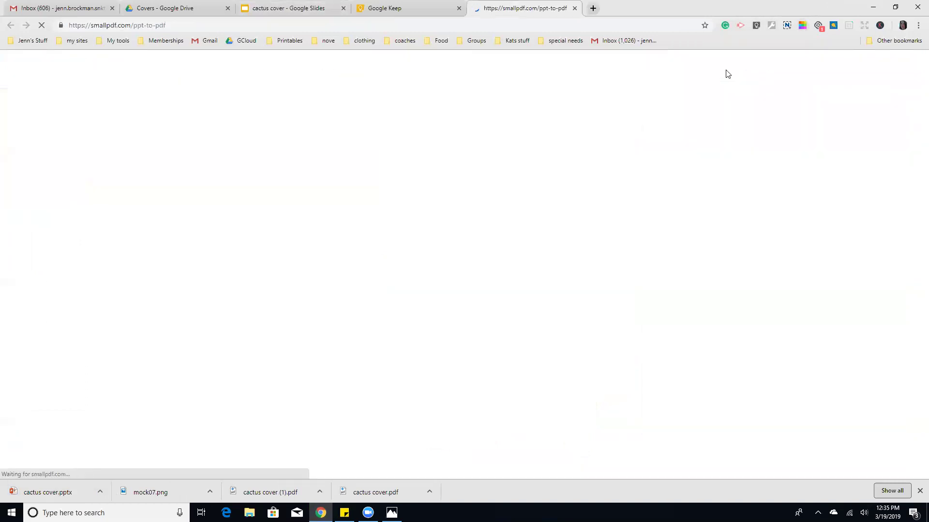
click(726, 71)
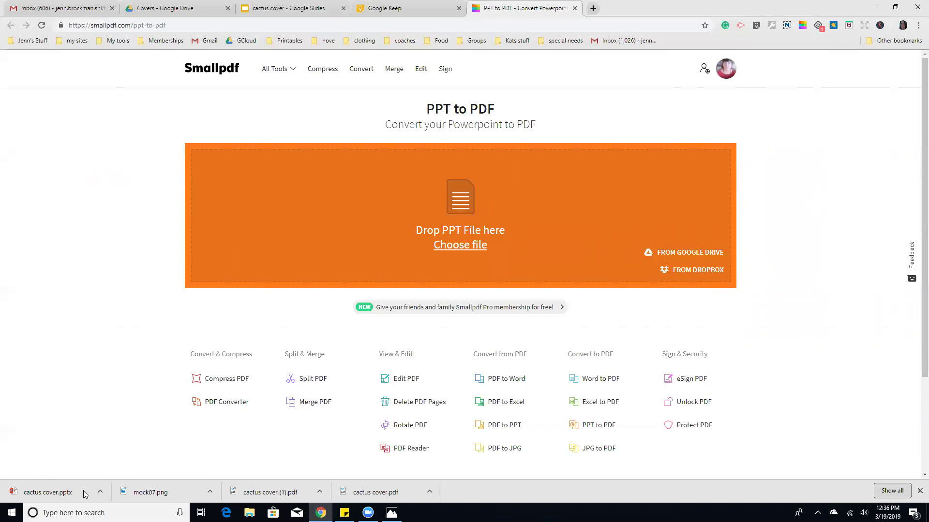
drag(36, 492, 476, 198)
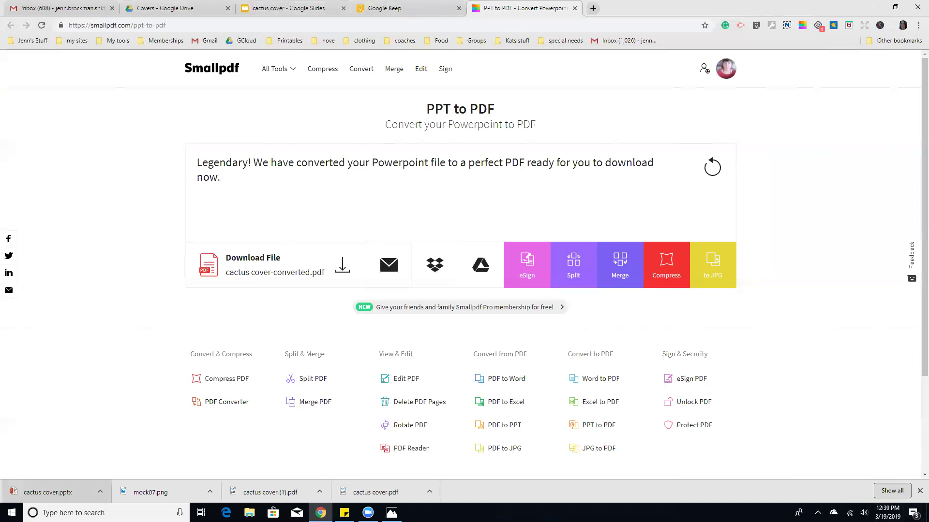
Close the Photos window showing the mock07.png Garden Journal mockup
mouse_move(392, 513)
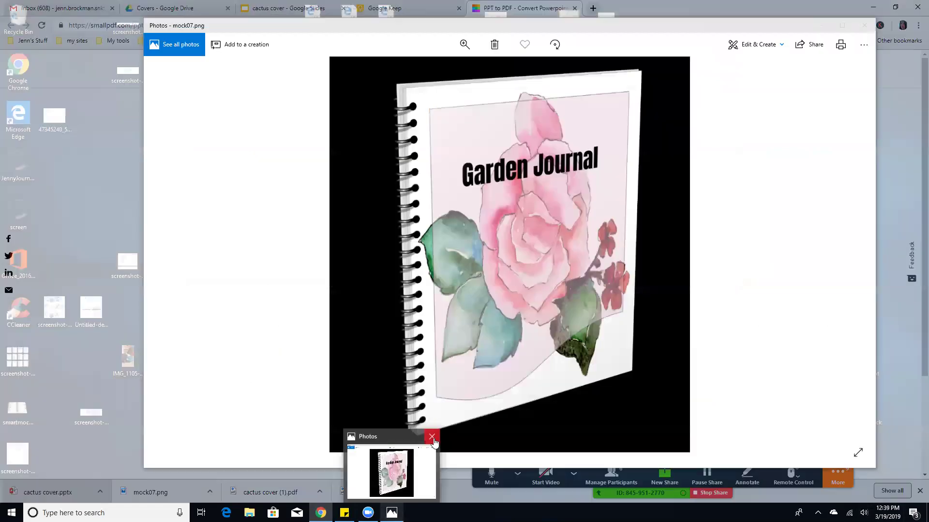
click(433, 441)
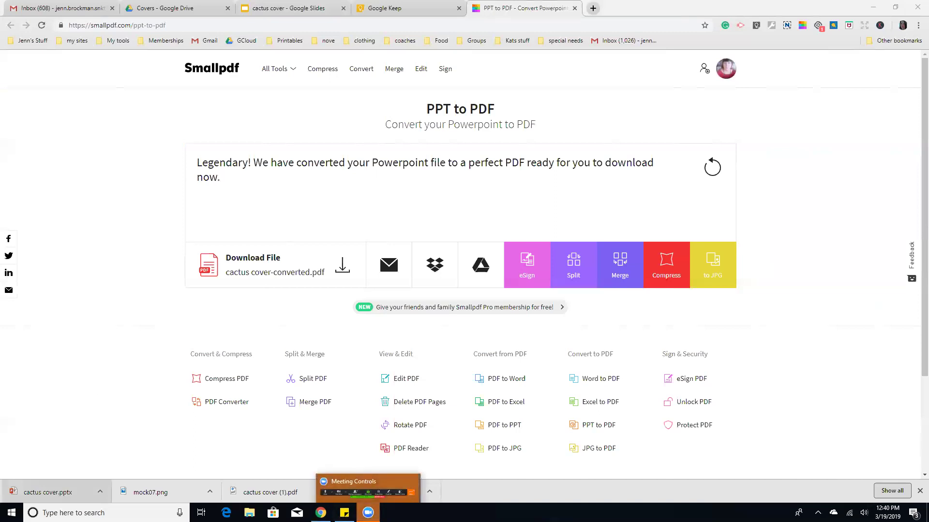
mouse_move(344, 513)
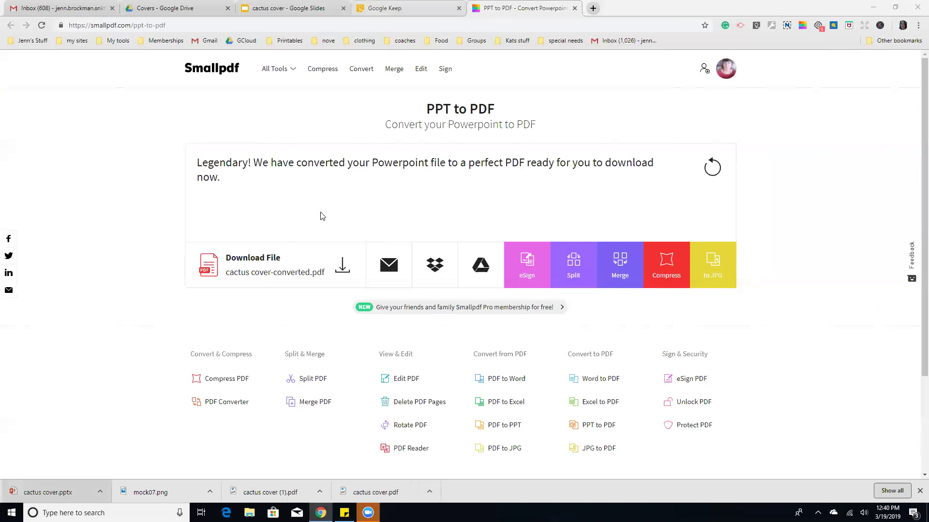
Switch to Google Keep, open the pinned mockup note, and copy the three links under "use adazing for free"
key(ctrl+shift+Tab)
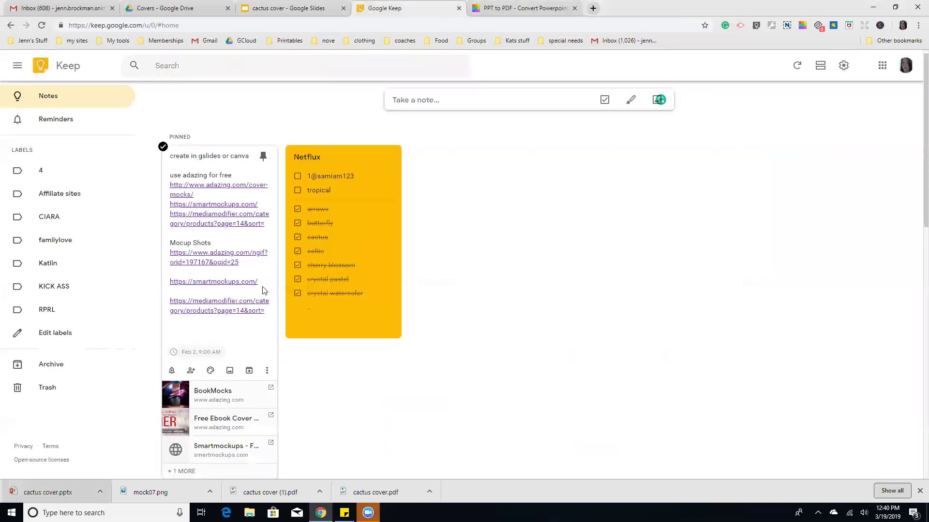
drag(185, 259, 179, 260)
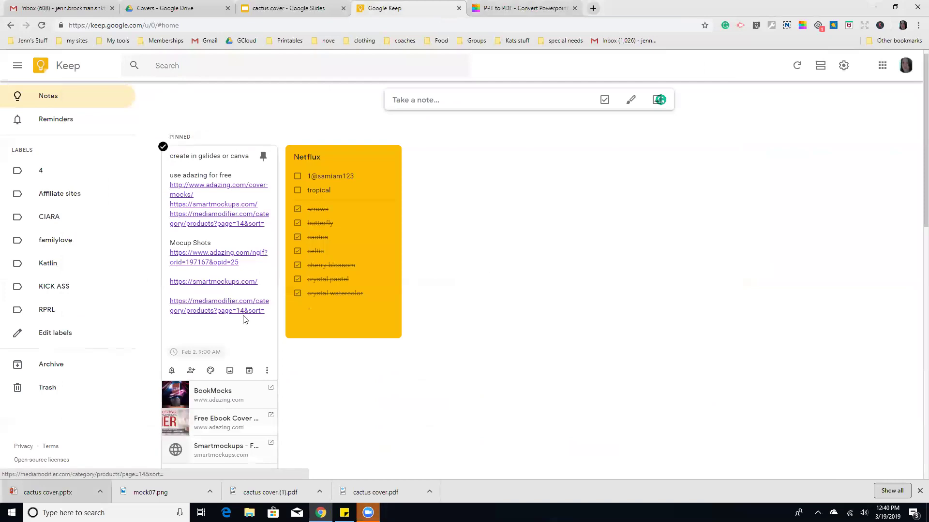
click(198, 265)
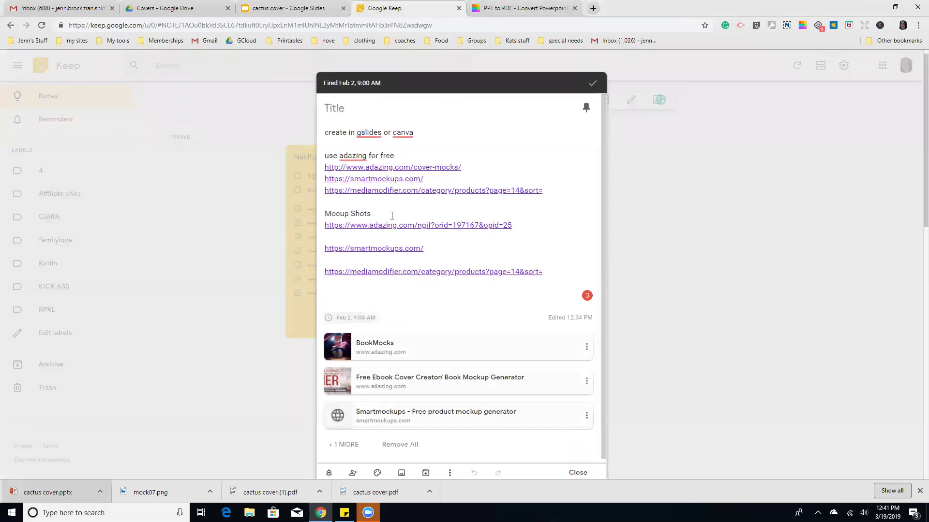
drag(408, 152, 556, 189)
right_click(396, 177)
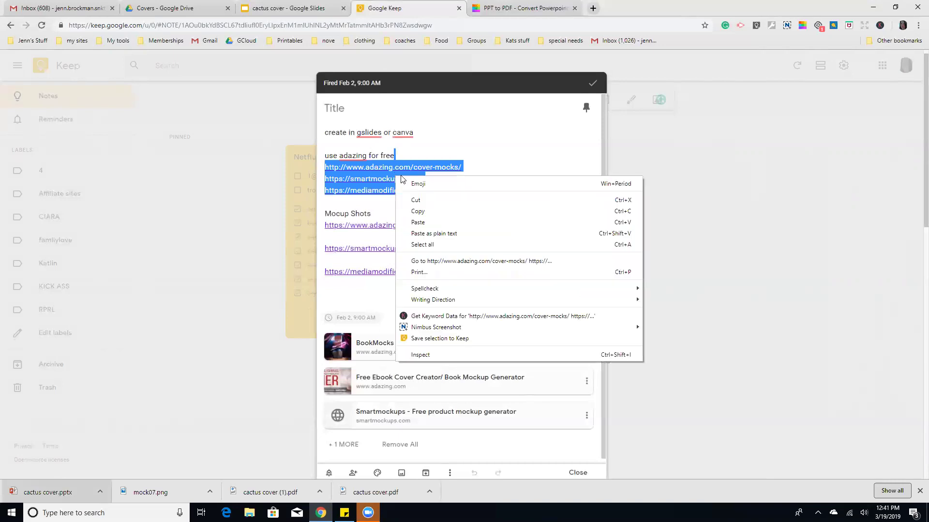
click(436, 206)
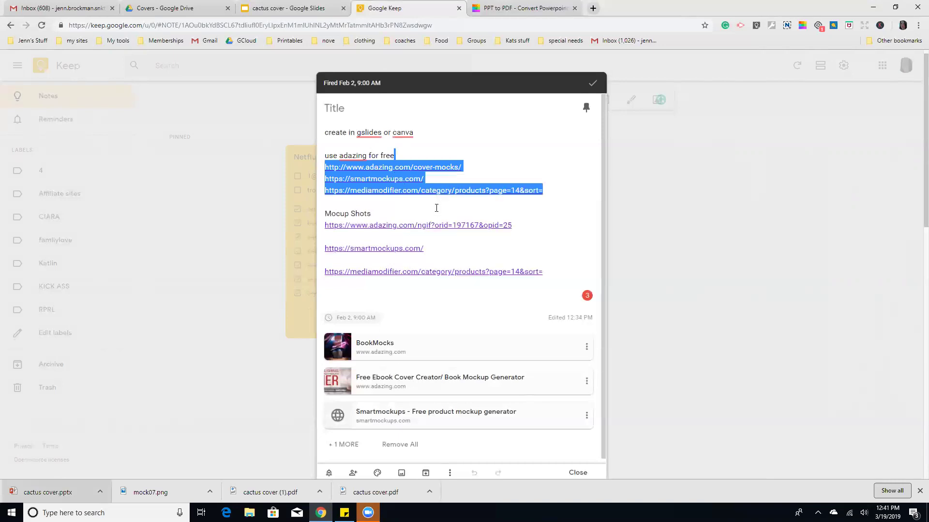
click(482, 448)
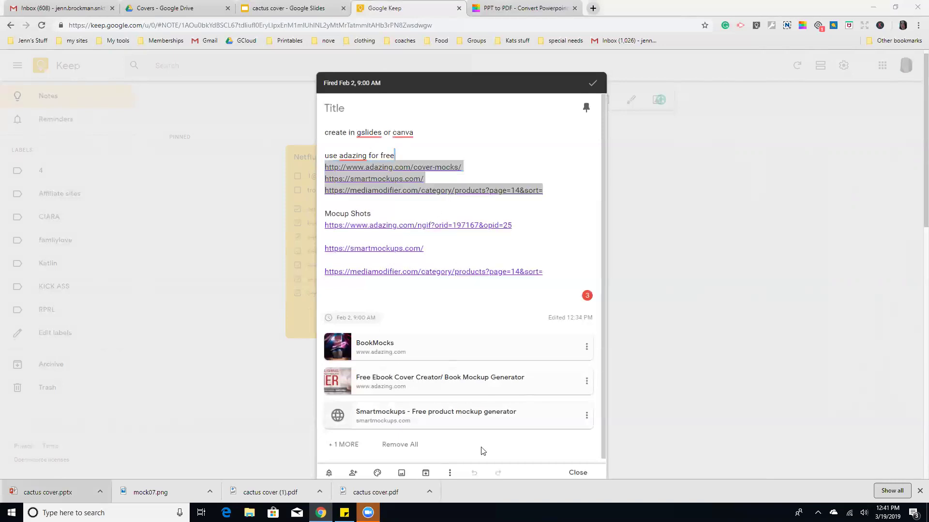